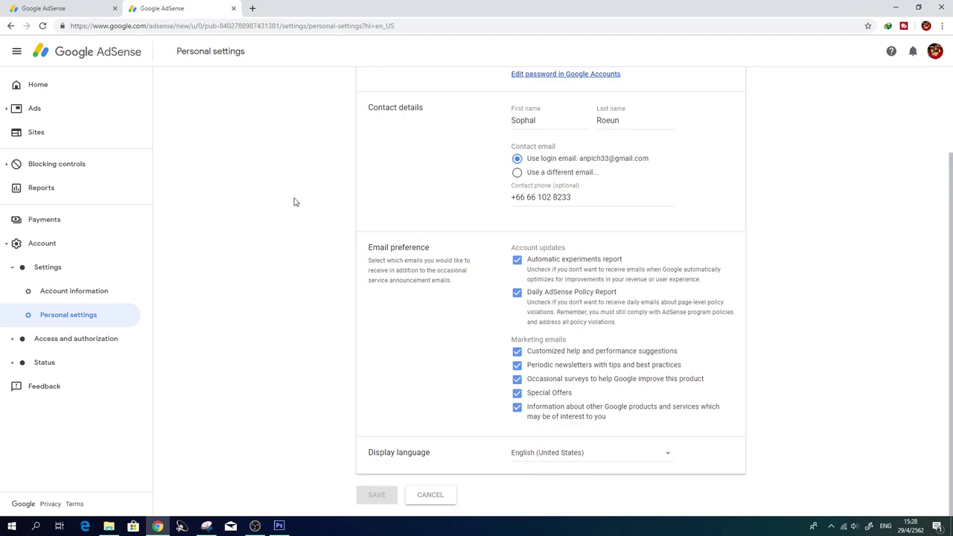
Open the Payments page and start adding a Western Union account as a new payment method
{"action": "left_click", "coordinate": [64, 9]}
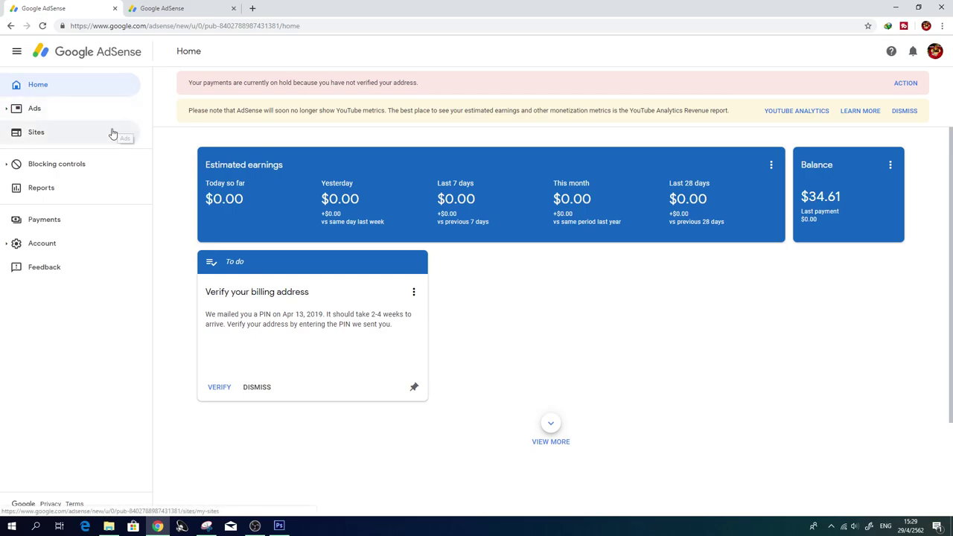
{"action": "left_click", "coordinate": [59, 224]}
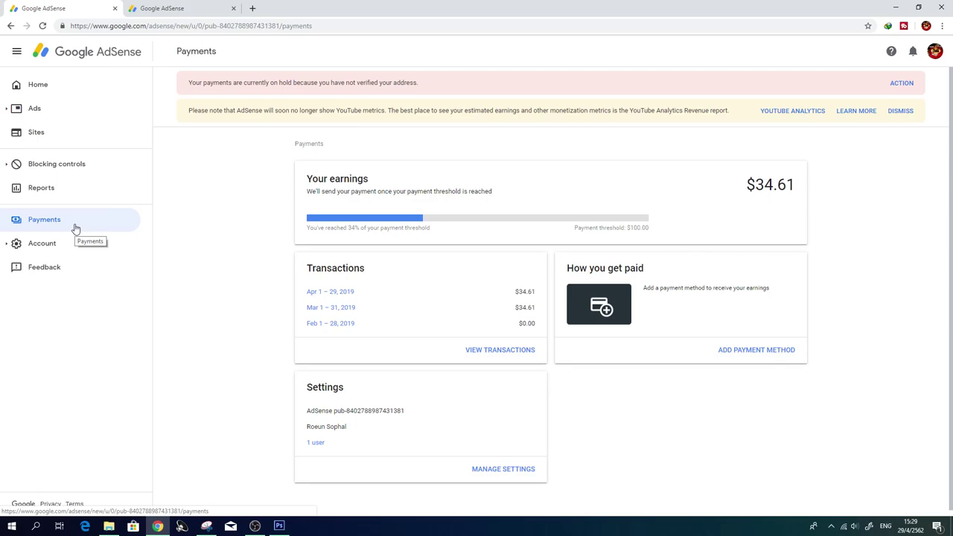
{"action": "scroll", "coordinate": [536, 209], "scroll_direction": "down", "scroll_amount": 1}
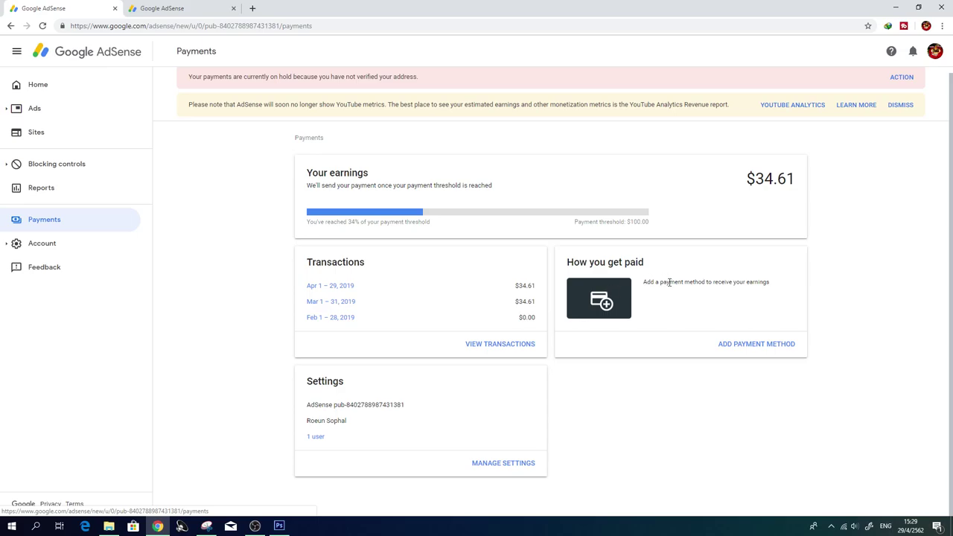
{"action": "left_click", "coordinate": [754, 347]}
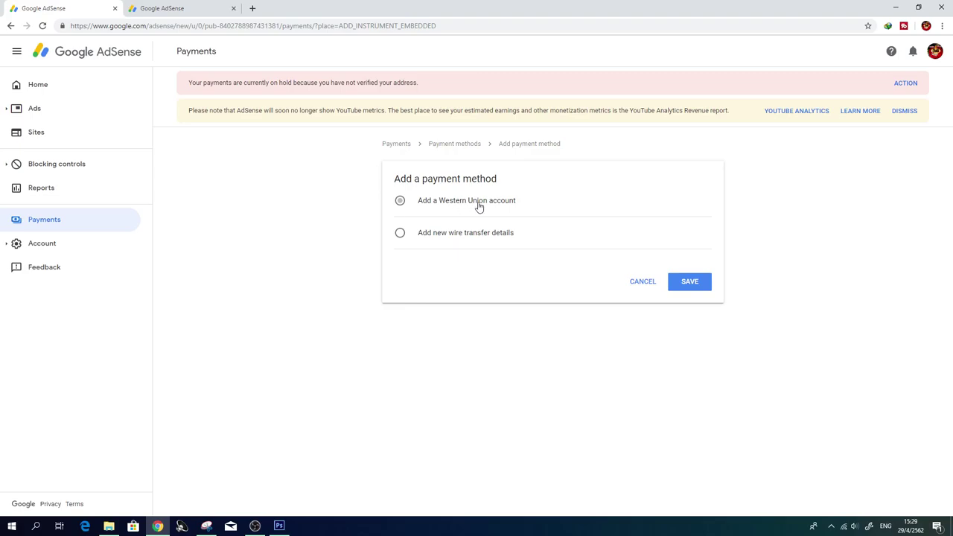
{"action": "left_click", "coordinate": [399, 202]}
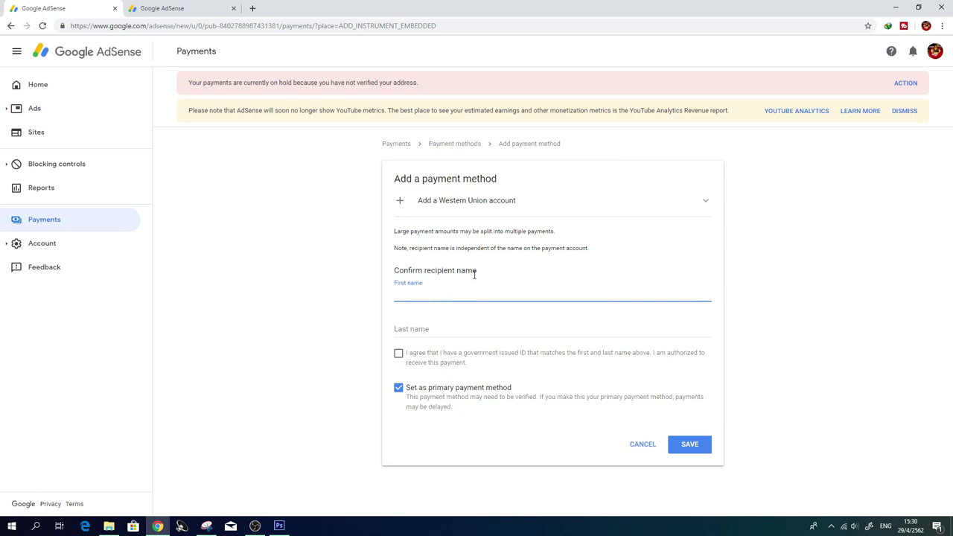
Copy the first name from the personal settings contact details into the recipient's First name field
{"action": "left_click", "coordinate": [412, 330]}
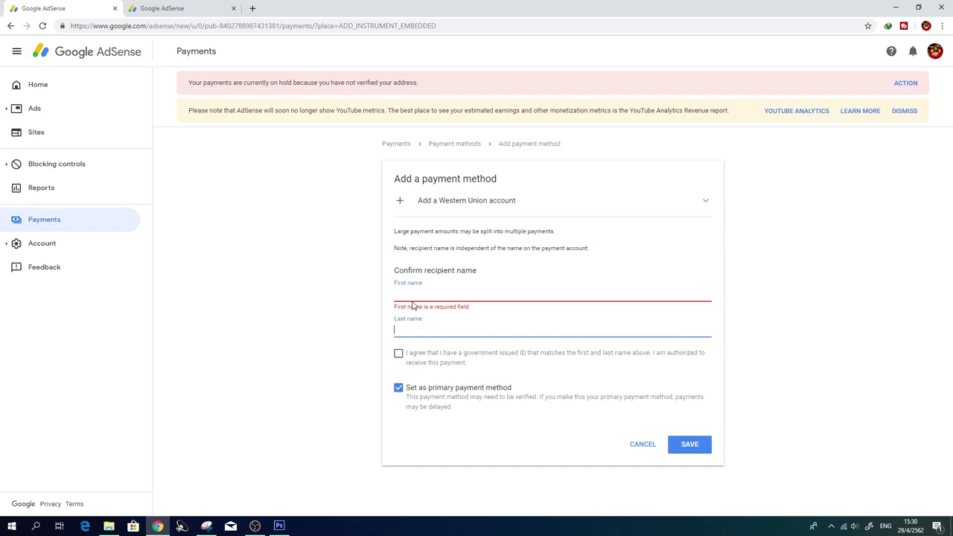
{"action": "left_click", "coordinate": [413, 296]}
{"action": "left_click", "coordinate": [408, 328]}
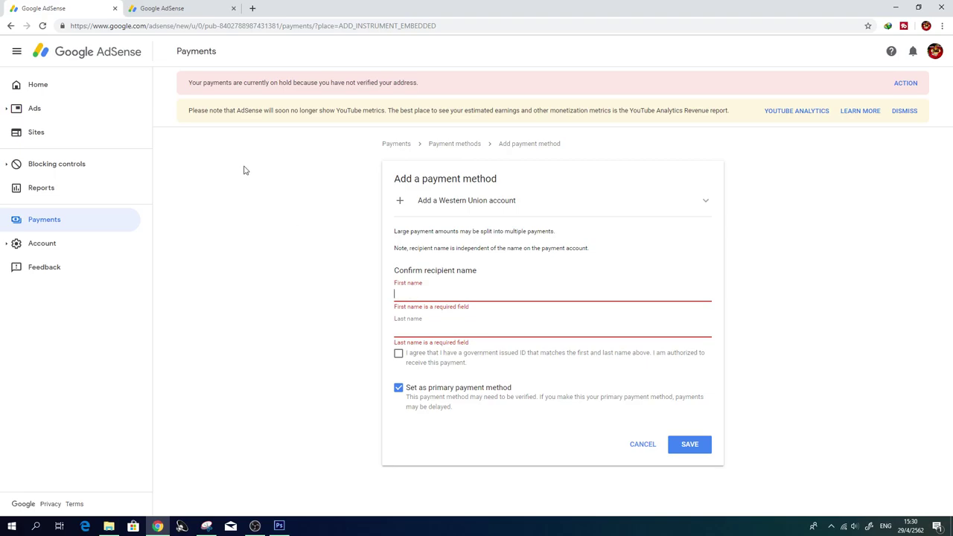
{"action": "left_click", "coordinate": [160, 9]}
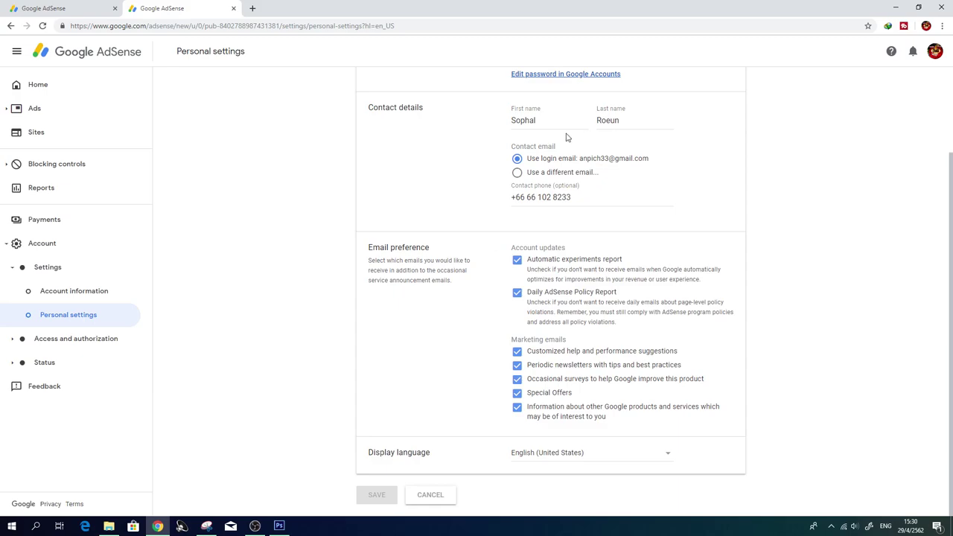
{"action": "left_click_drag", "start_coordinate": [542, 120], "coordinate": [484, 118]}
{"action": "key", "text": "ctrl+c"}
{"action": "left_click", "coordinate": [5, 12]}
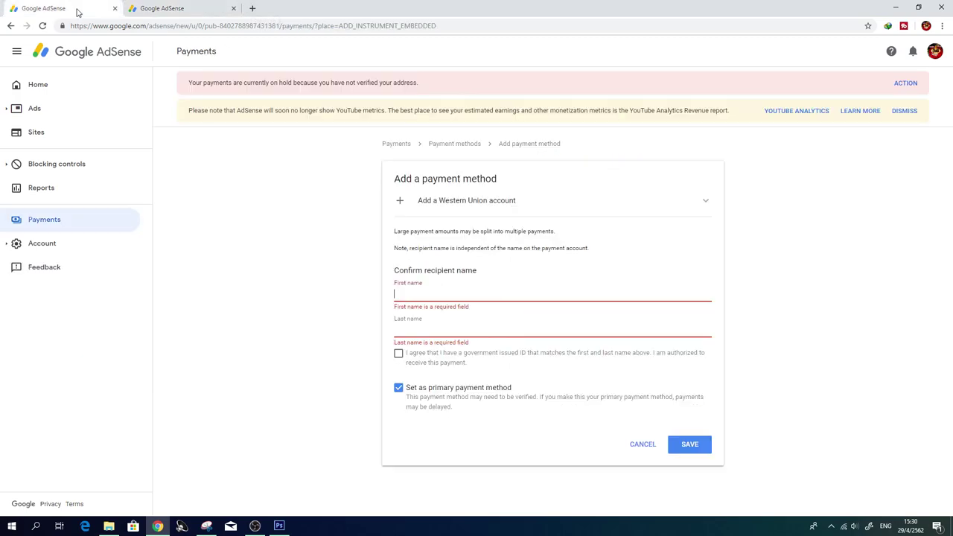
{"action": "left_click", "coordinate": [441, 300]}
{"action": "key", "text": "ctrl+v"}
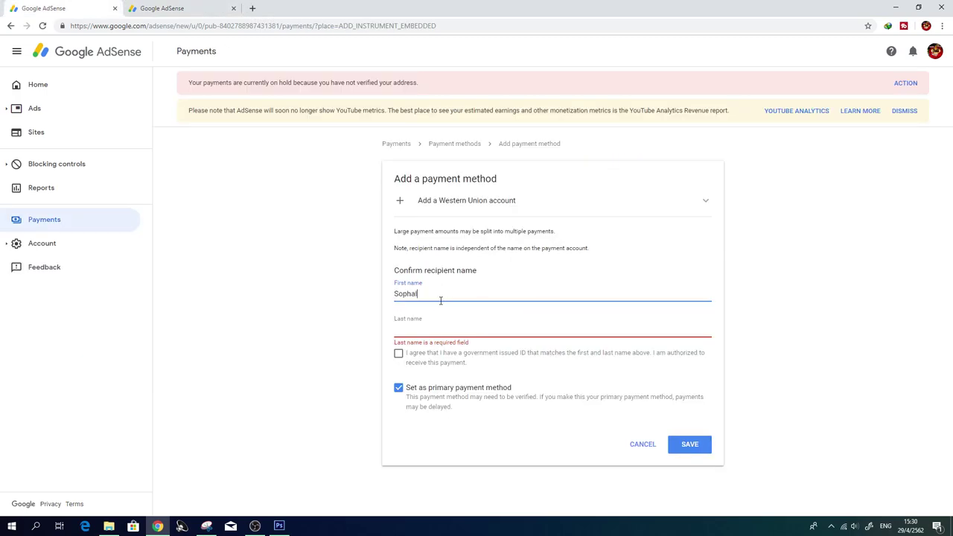
Copy the last name from the personal settings contact details into the recipient's Last name field
{"action": "left_click", "coordinate": [186, 8]}
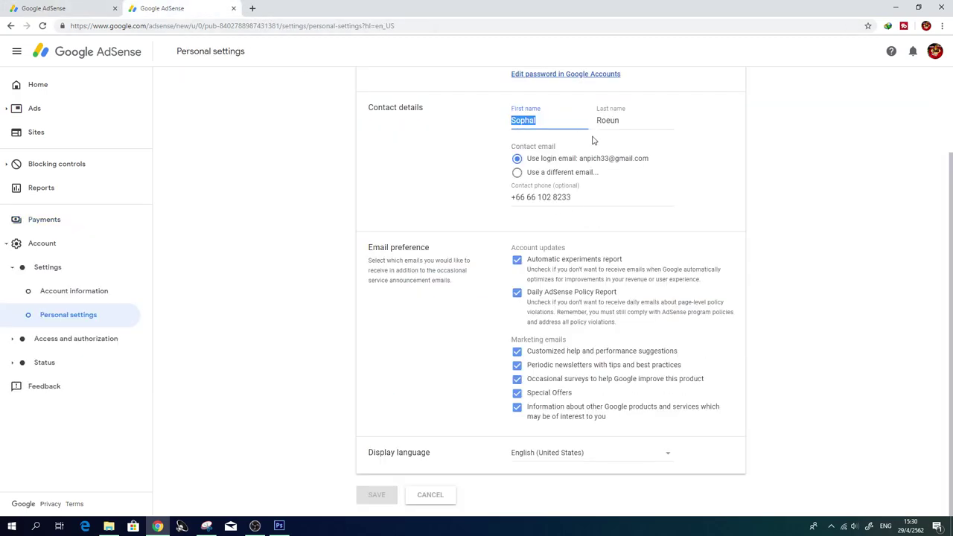
{"action": "double_click", "coordinate": [632, 120]}
{"action": "key", "text": "ctrl+c"}
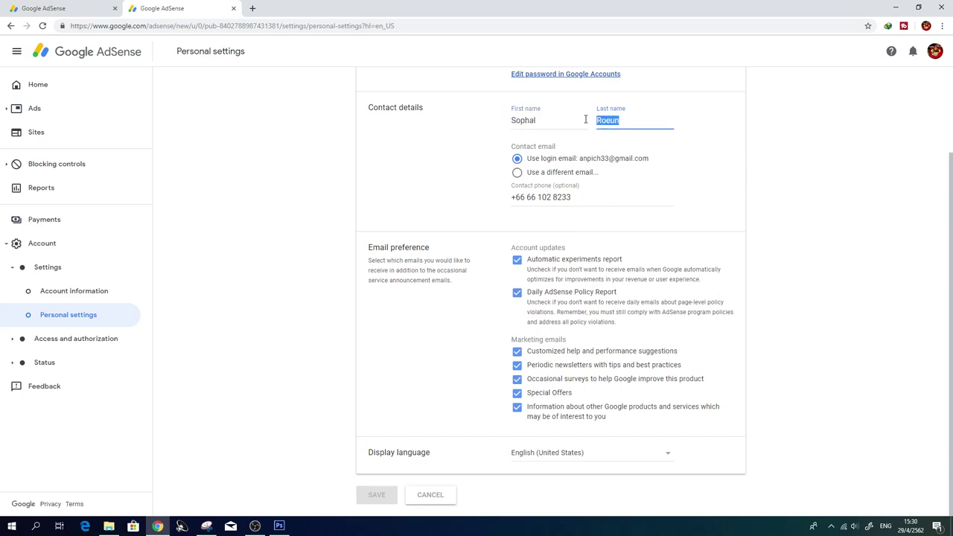
{"action": "left_click", "coordinate": [104, 9]}
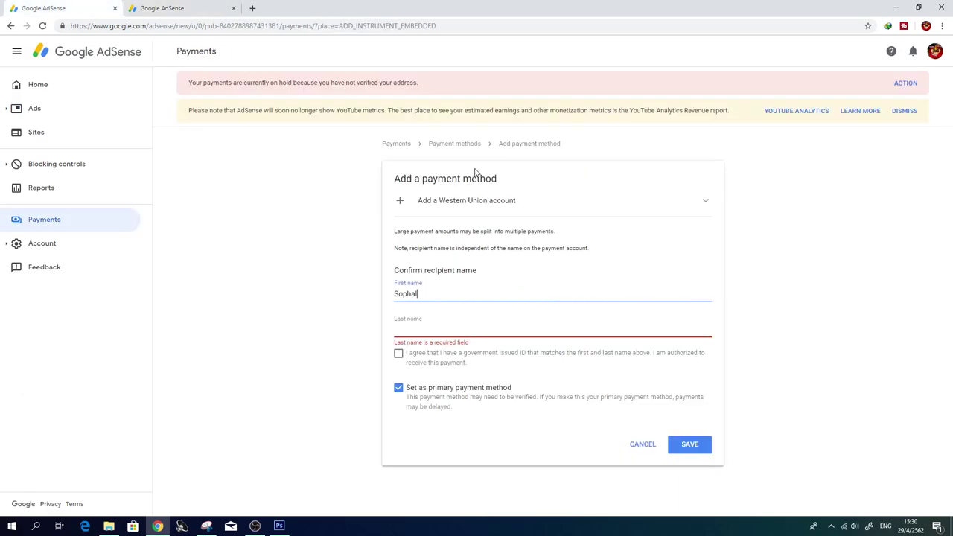
{"action": "left_click", "coordinate": [426, 329]}
{"action": "key", "text": "ctrl+v"}
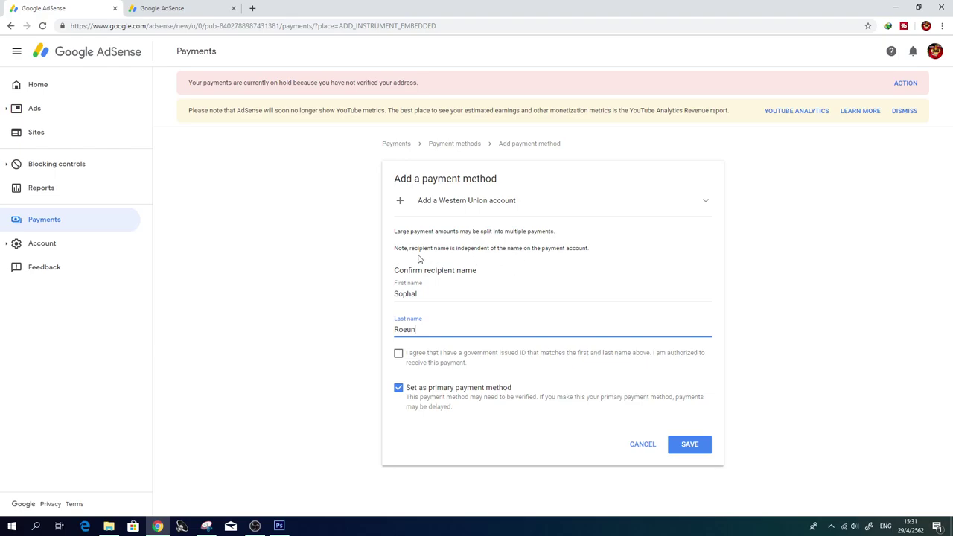
Compare the recipient name with the contact details in the personal settings, and return to the payment form
{"action": "left_click", "coordinate": [158, 9]}
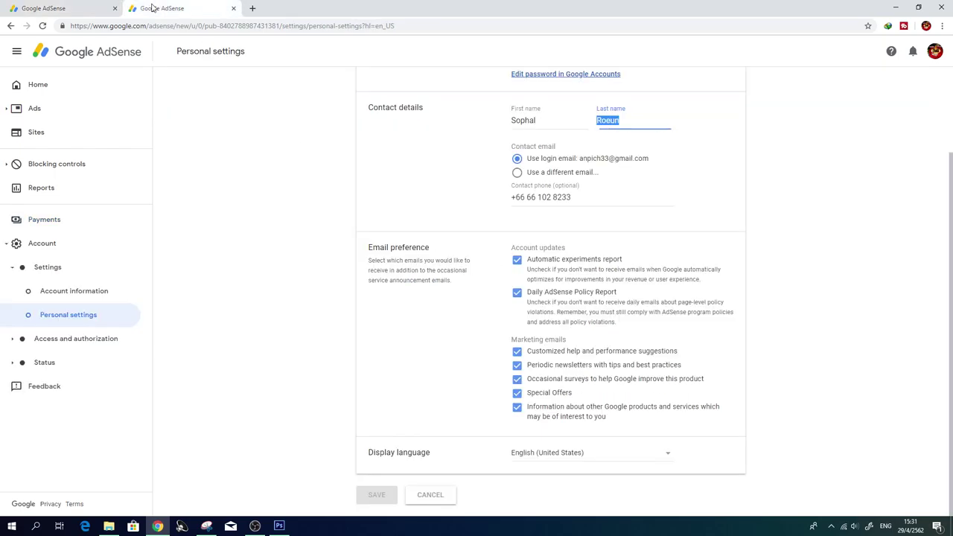
{"action": "double_click", "coordinate": [555, 120]}
{"action": "left_click", "coordinate": [574, 122]}
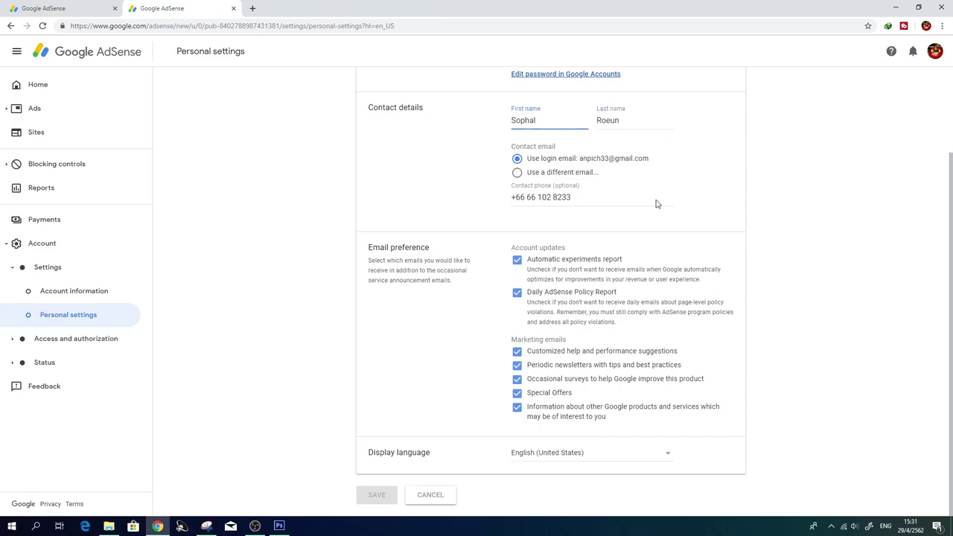
{"action": "left_click", "coordinate": [103, 12]}
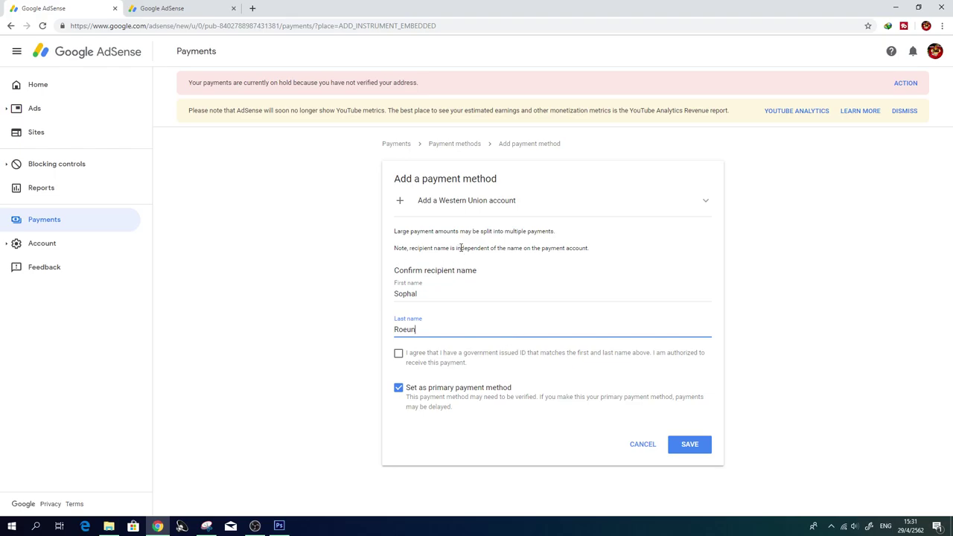
Copy the note about the recipient name and translate it from English to Khmer in Google Translate
{"action": "left_click_drag", "start_coordinate": [519, 250], "coordinate": [596, 253]}
{"action": "left_click", "coordinate": [559, 258]}
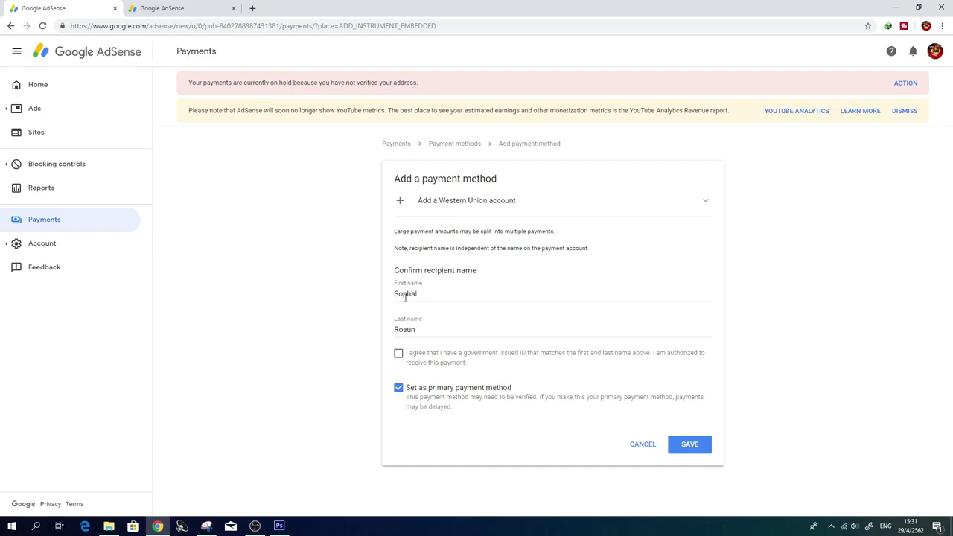
{"action": "left_click_drag", "start_coordinate": [395, 248], "coordinate": [596, 252]}
{"action": "right_click", "coordinate": [548, 250]}
{"action": "left_click", "coordinate": [571, 261]}
{"action": "left_click", "coordinate": [252, 8]}
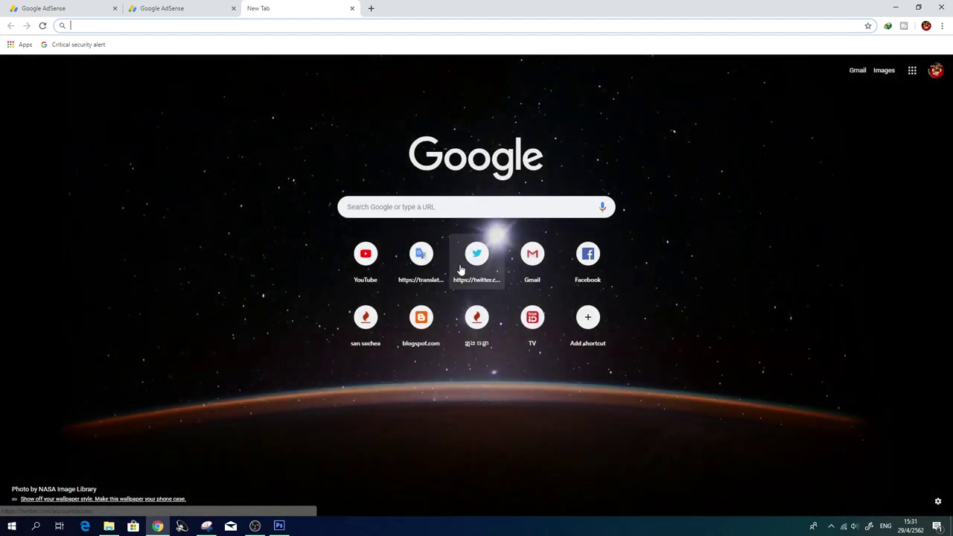
{"action": "left_click", "coordinate": [426, 257]}
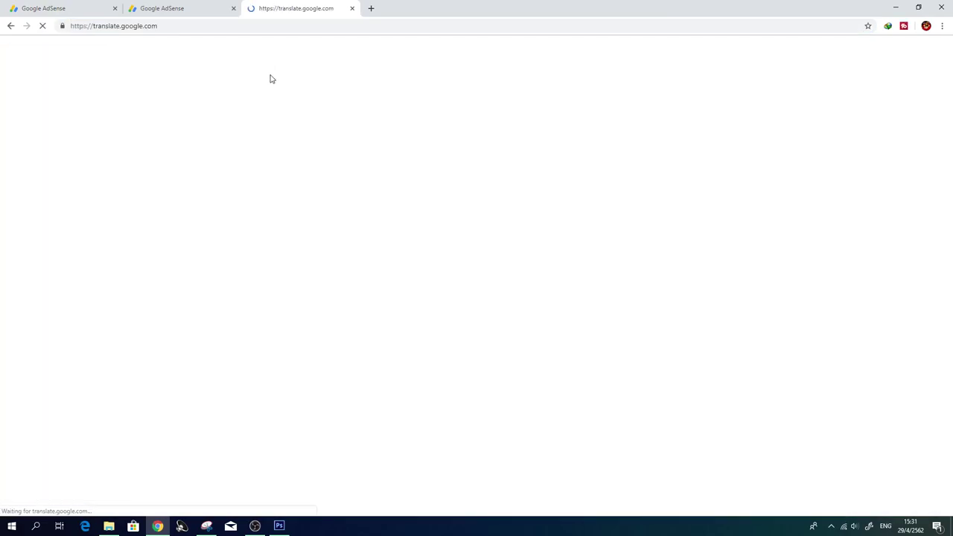
{"action": "right_click", "coordinate": [197, 143]}
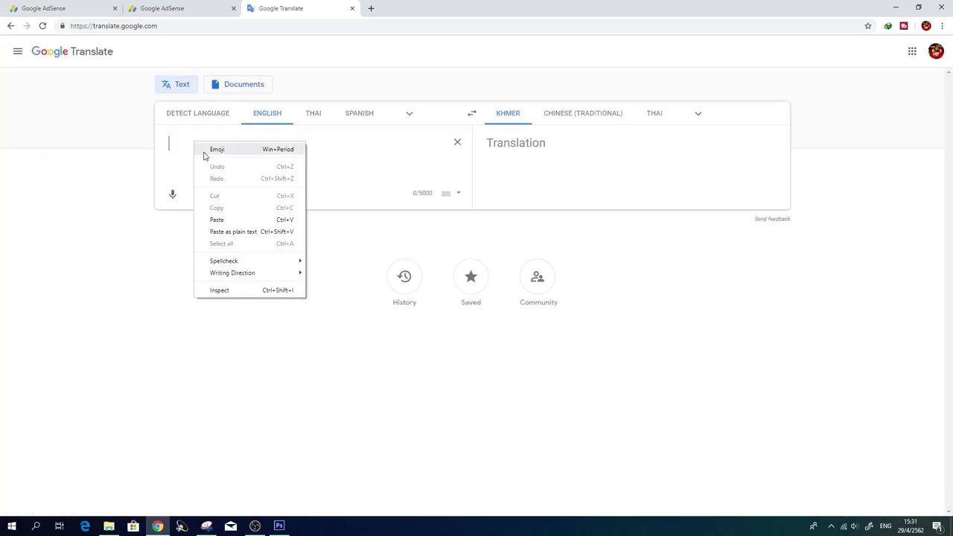
{"action": "left_click", "coordinate": [220, 221]}
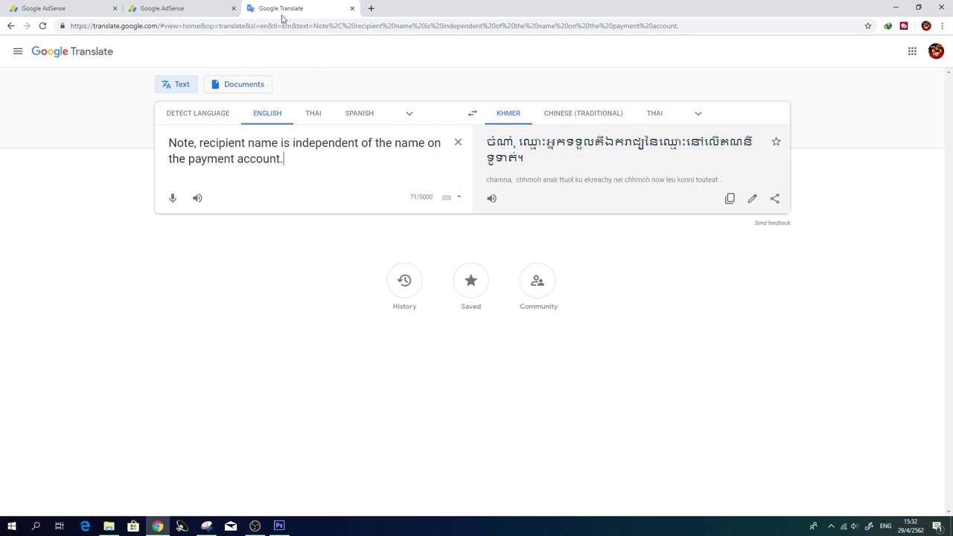
Return to the Western Union form and clear the "Set as primary payment method" option
{"action": "left_click", "coordinate": [213, 12]}
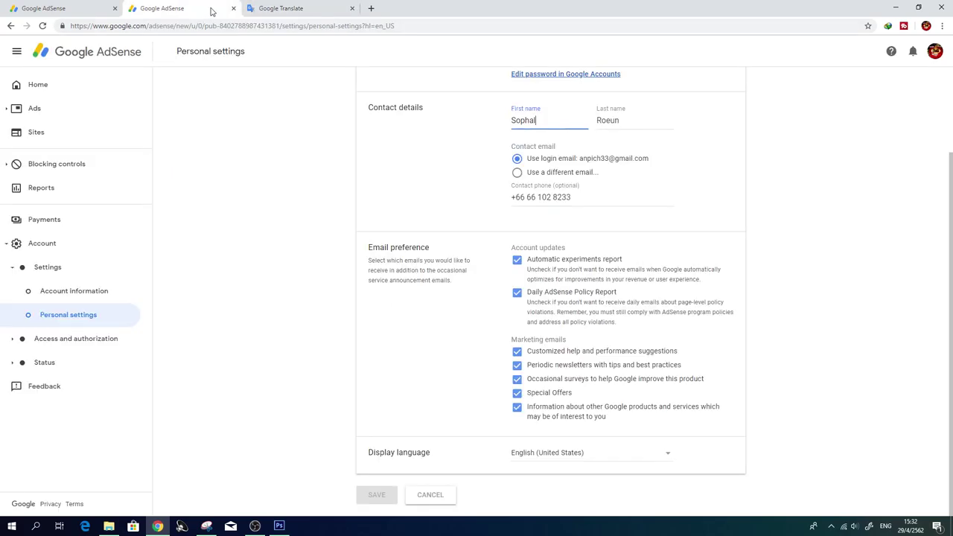
{"action": "left_click", "coordinate": [29, 7]}
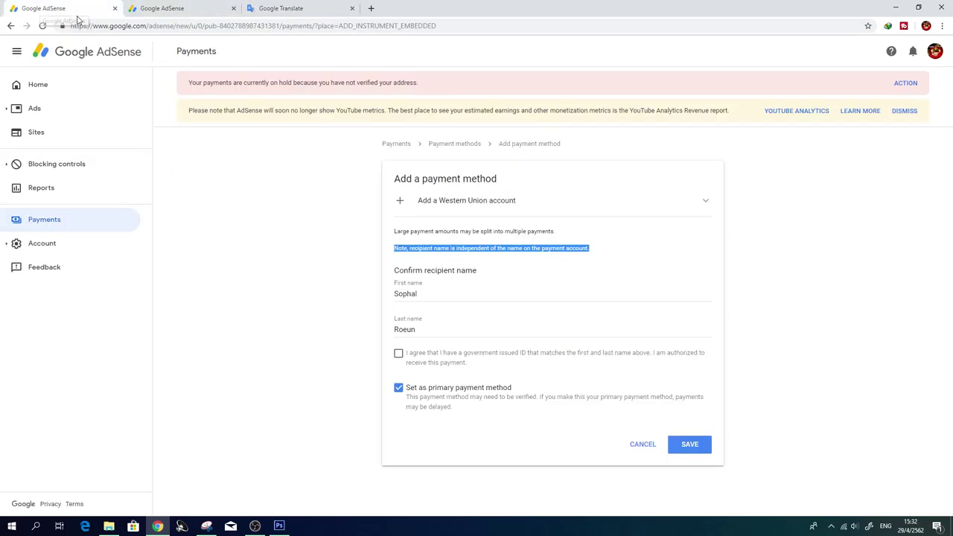
{"action": "left_click", "coordinate": [443, 297]}
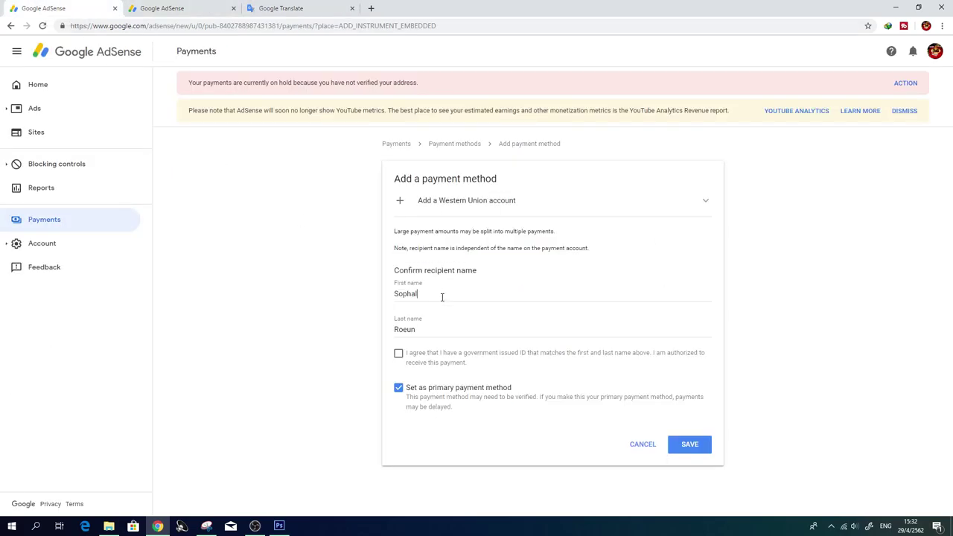
{"action": "triple_click", "coordinate": [408, 355]}
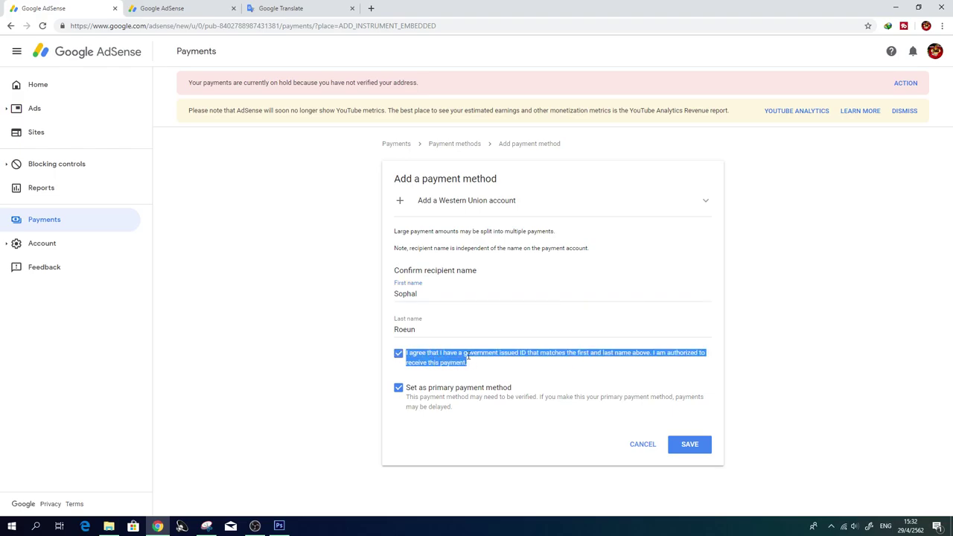
{"action": "right_click", "coordinate": [469, 358]}
{"action": "left_click", "coordinate": [435, 376]}
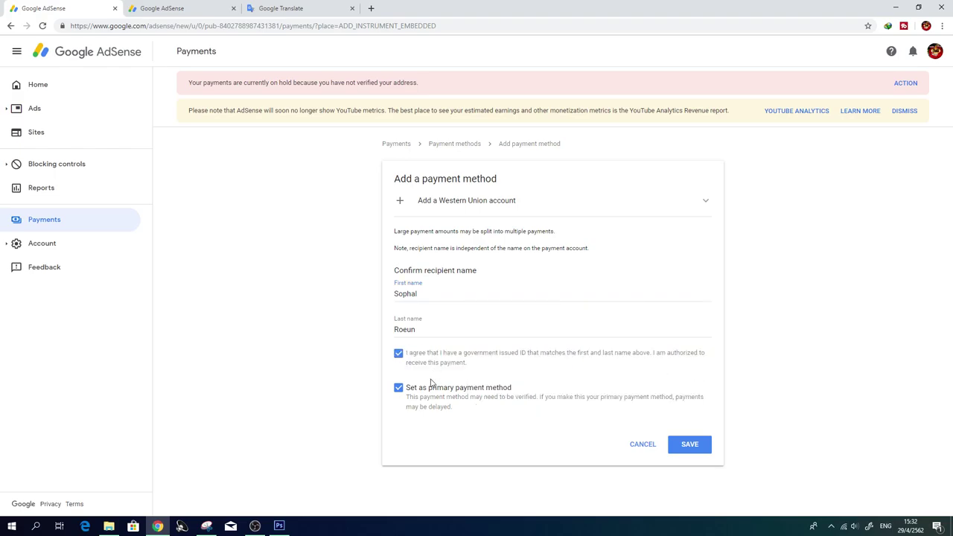
{"action": "left_click", "coordinate": [405, 383]}
Copy the government-issued ID agreement statement and translate it to Khmer in Google Translate, replacing the earlier text
{"action": "left_click_drag", "start_coordinate": [467, 363], "coordinate": [407, 351]}
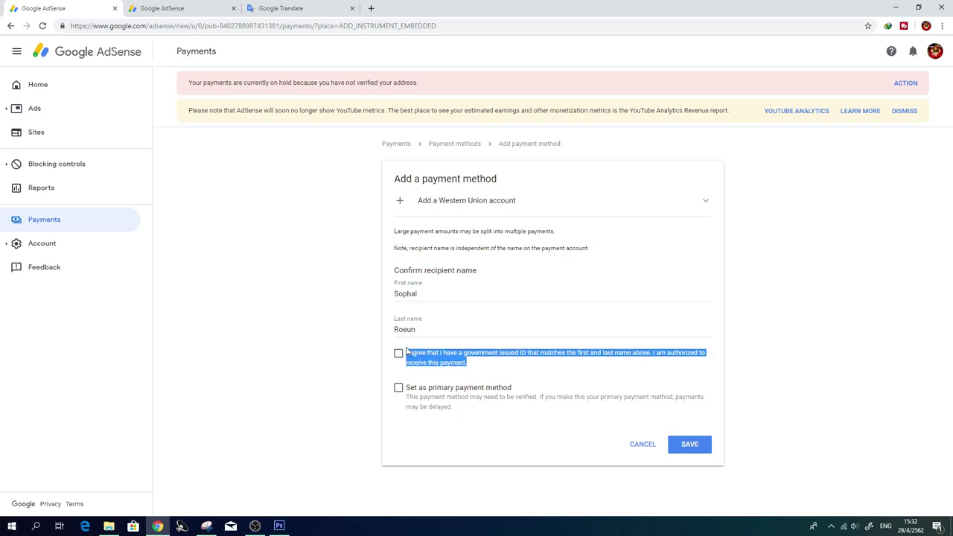
{"action": "right_click", "coordinate": [424, 361]}
{"action": "left_click", "coordinate": [447, 369]}
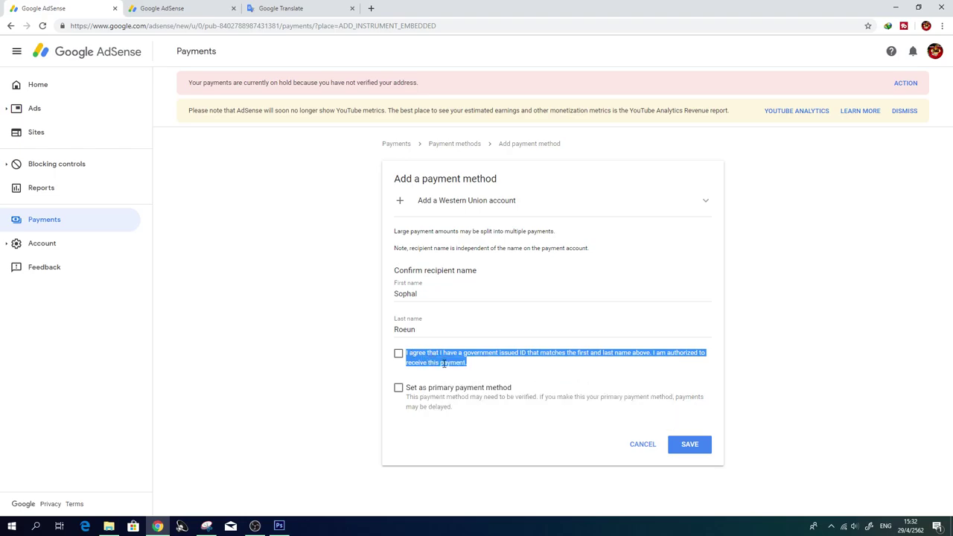
{"action": "left_click", "coordinate": [297, 9]}
{"action": "left_click_drag", "start_coordinate": [316, 171], "coordinate": [128, 132]}
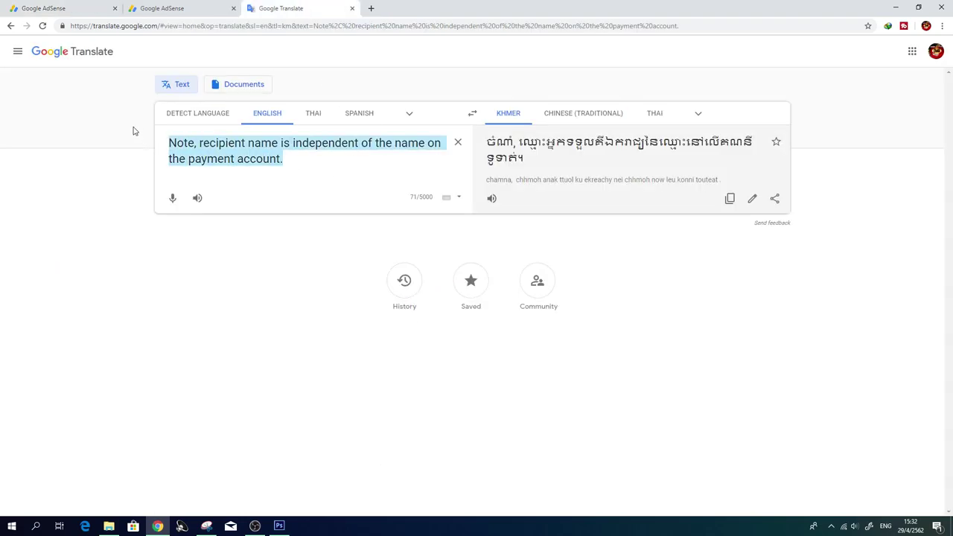
{"action": "key", "text": "ctrl+v"}
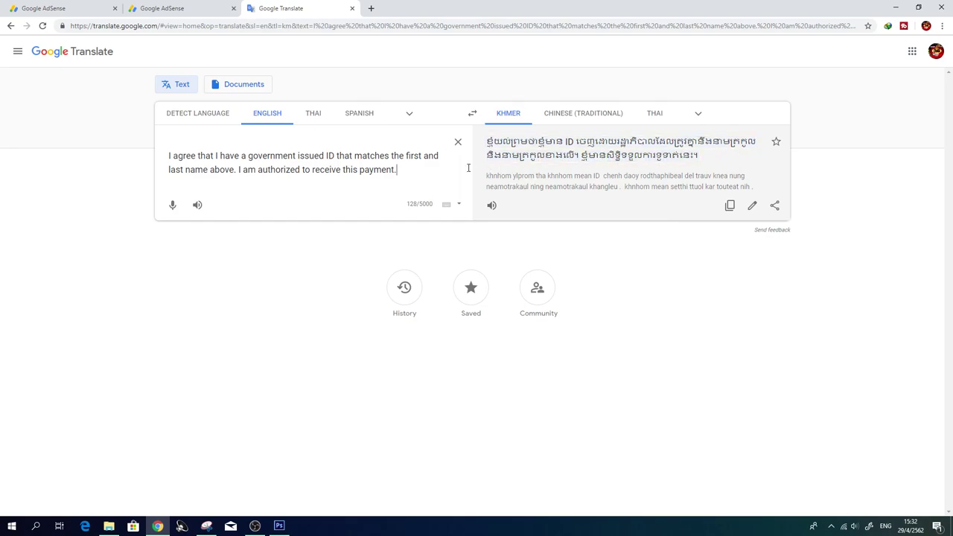
Return to the Western Union form and accept the agreement about having a matching government-issued ID
{"action": "left_click", "coordinate": [182, 8]}
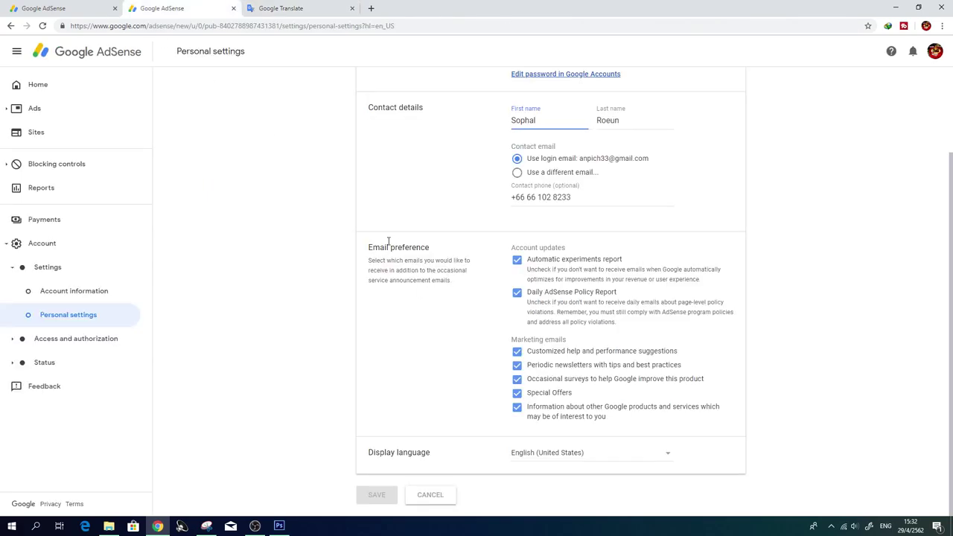
{"action": "left_click", "coordinate": [69, 9]}
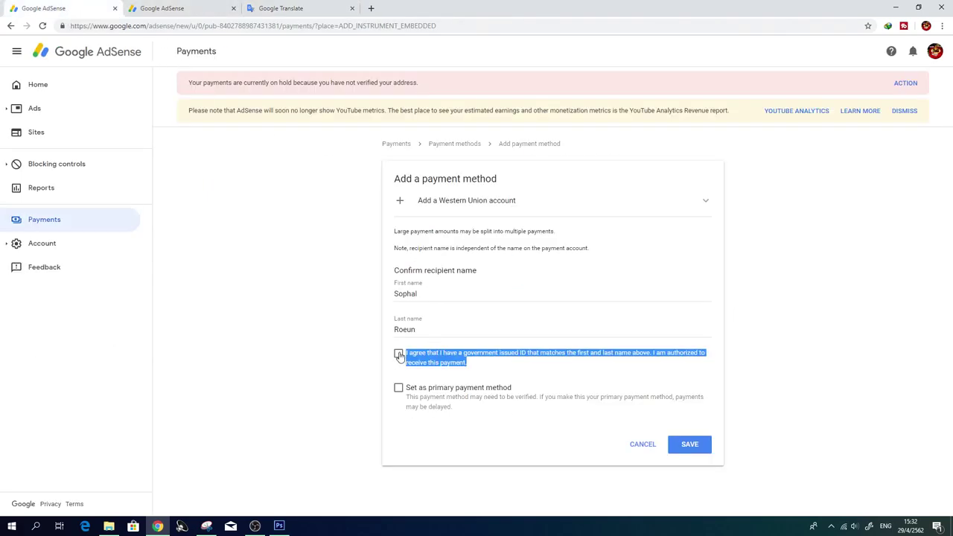
{"action": "left_click", "coordinate": [502, 374]}
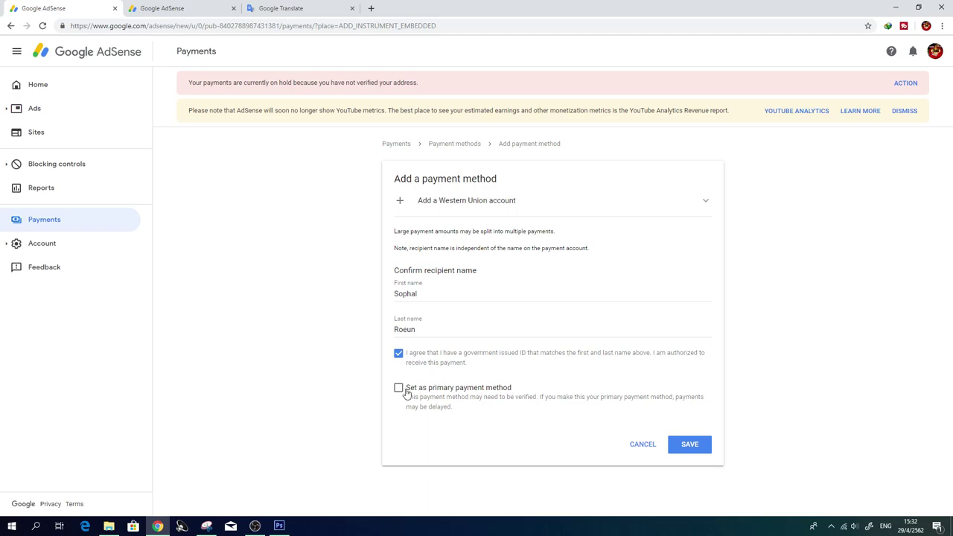
Copy the "Set as primary payment method" option with its verification note and translate it to Khmer in Google Translate, replacing the earlier text
{"action": "left_click_drag", "start_coordinate": [406, 389], "coordinate": [460, 413]}
{"action": "right_click", "coordinate": [456, 398]}
{"action": "left_click", "coordinate": [477, 403]}
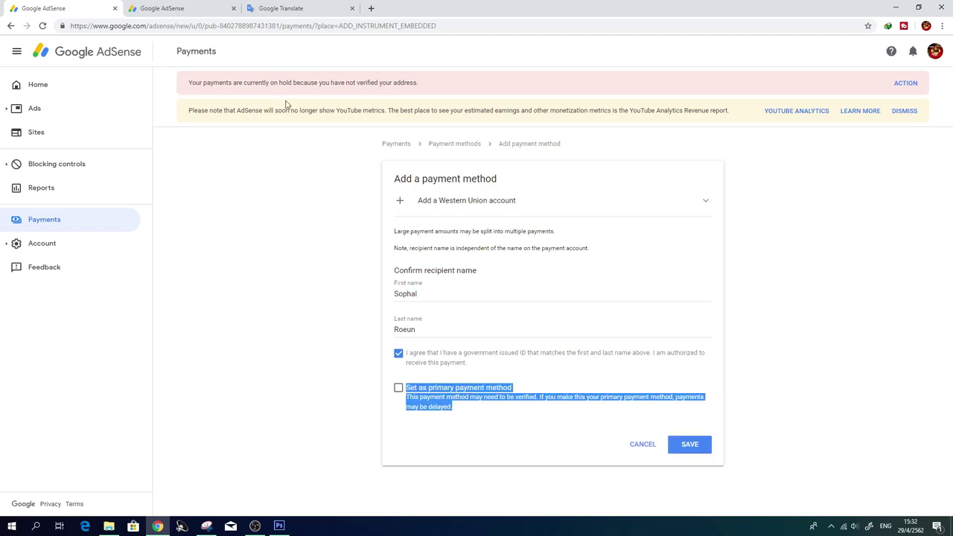
{"action": "left_click", "coordinate": [304, 8]}
{"action": "left_click_drag", "start_coordinate": [399, 169], "coordinate": [164, 156]}
{"action": "key", "text": "ctrl+v"}
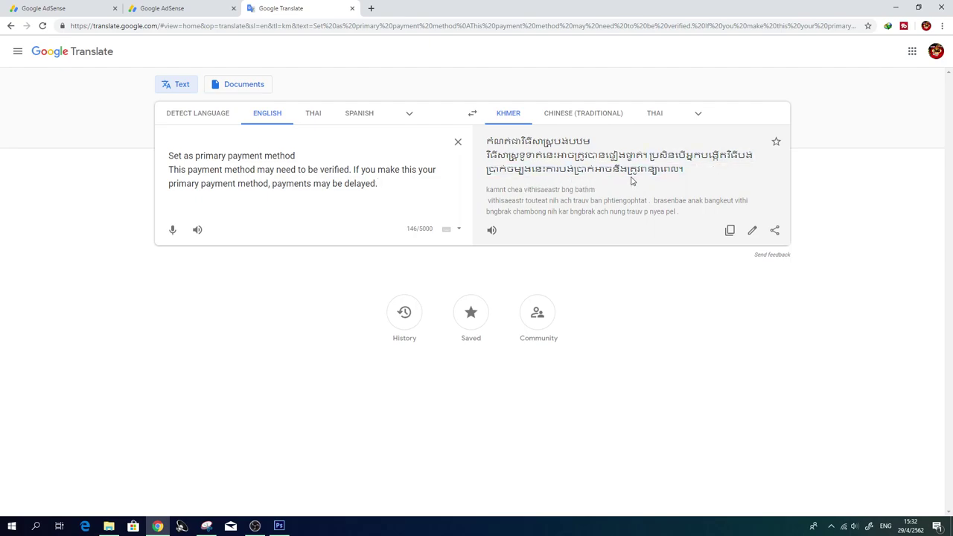
Return to the Western Union form in AdSense, enable "Set as primary payment method" and save the payment method
{"action": "left_click", "coordinate": [182, 8]}
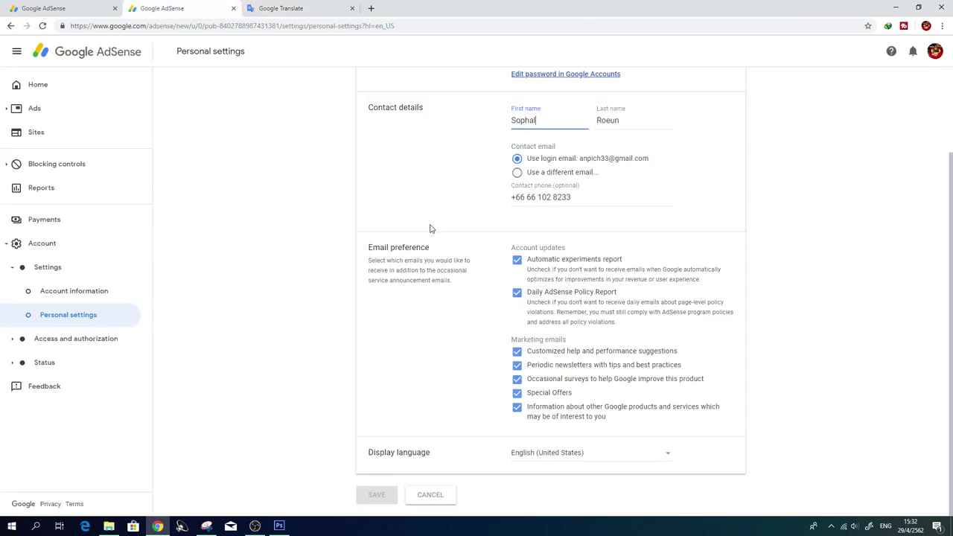
{"action": "left_click", "coordinate": [84, 8]}
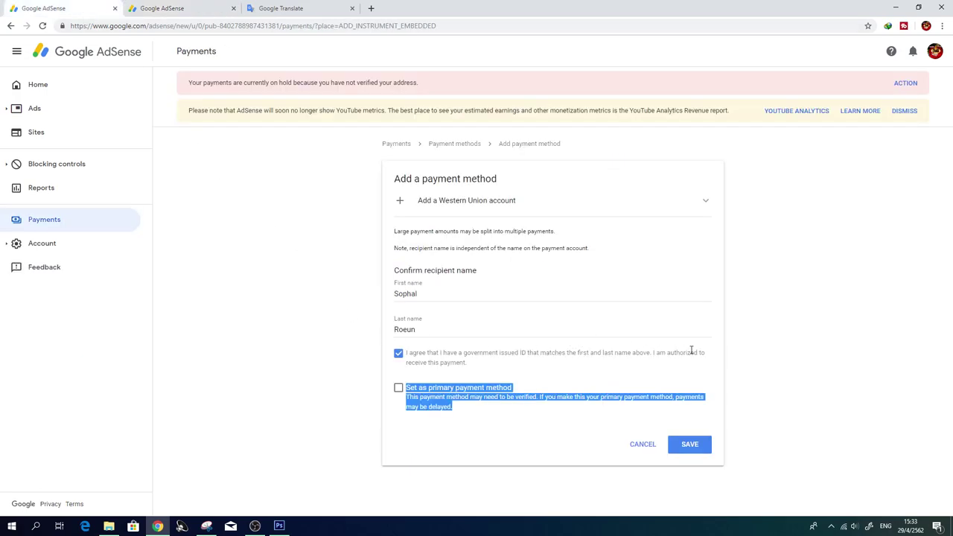
{"action": "left_click", "coordinate": [740, 358]}
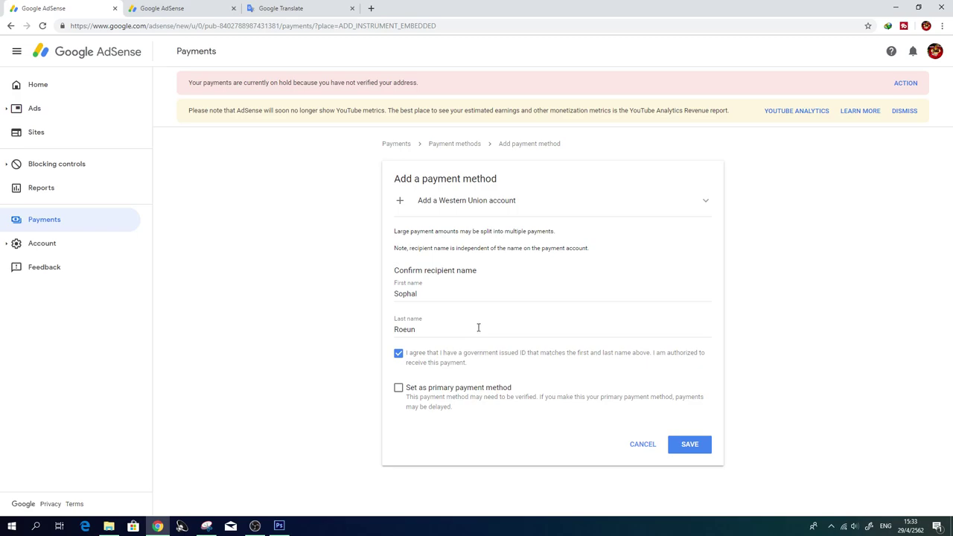
{"action": "left_click", "coordinate": [398, 388]}
{"action": "left_click", "coordinate": [687, 449]}
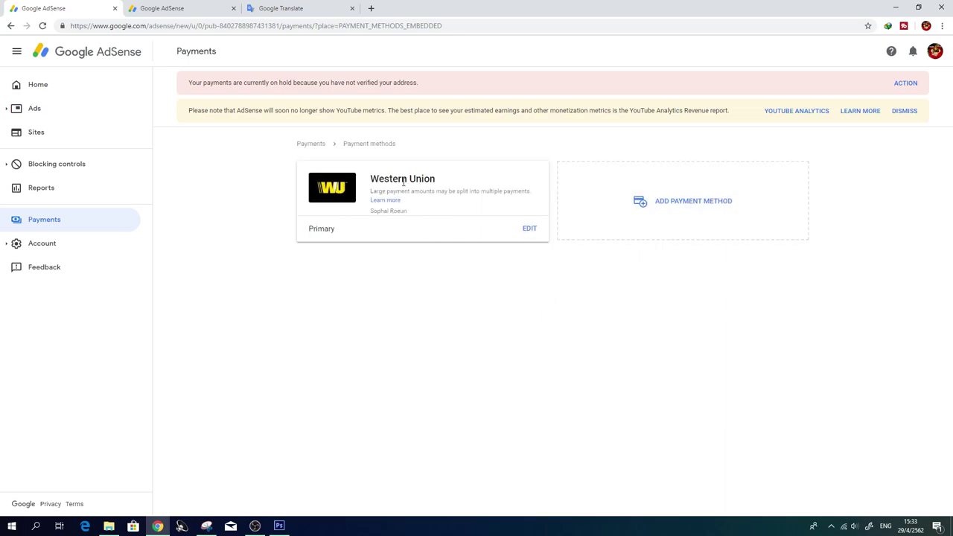
View the saved Western Union method's editable details, close them without changes and return to the Payments overview
{"action": "left_click", "coordinate": [530, 229]}
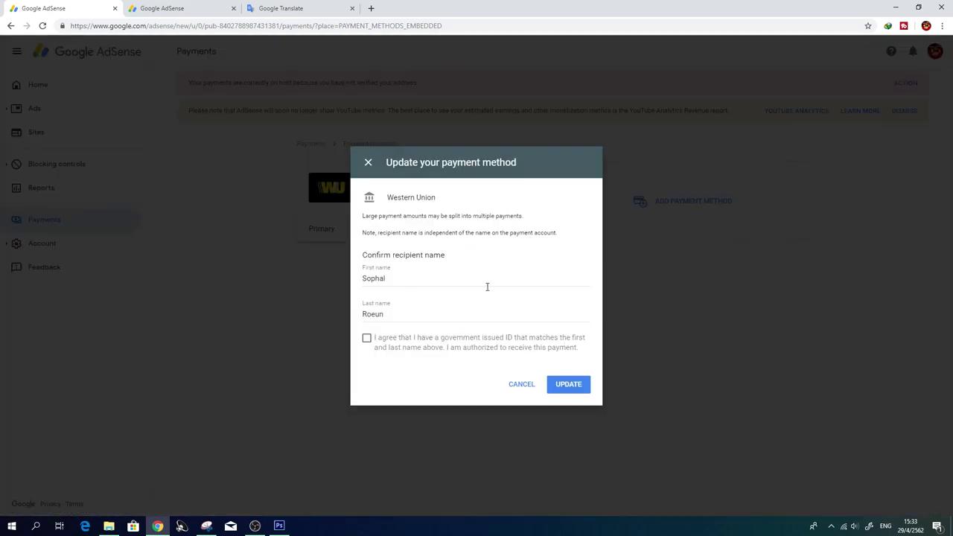
{"action": "left_click", "coordinate": [528, 383]}
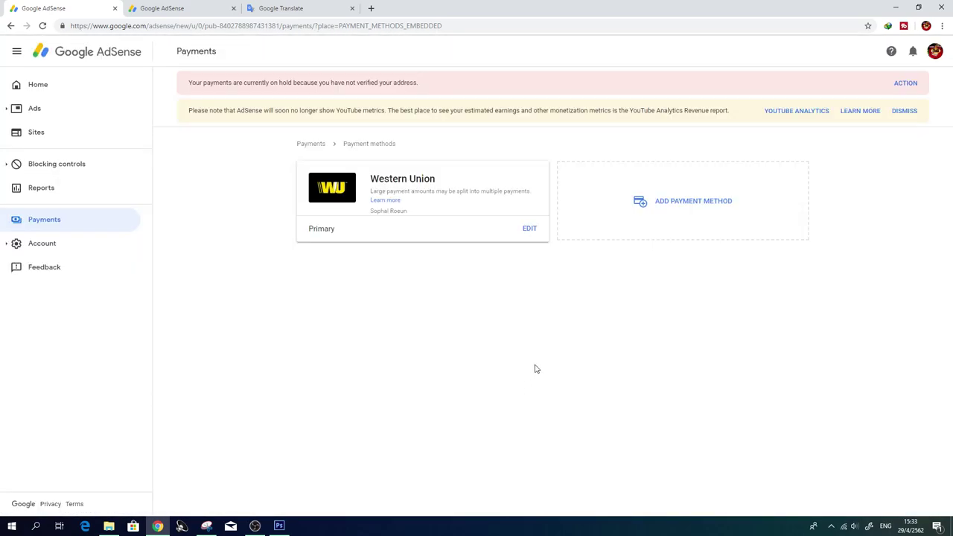
{"action": "left_click", "coordinate": [47, 219]}
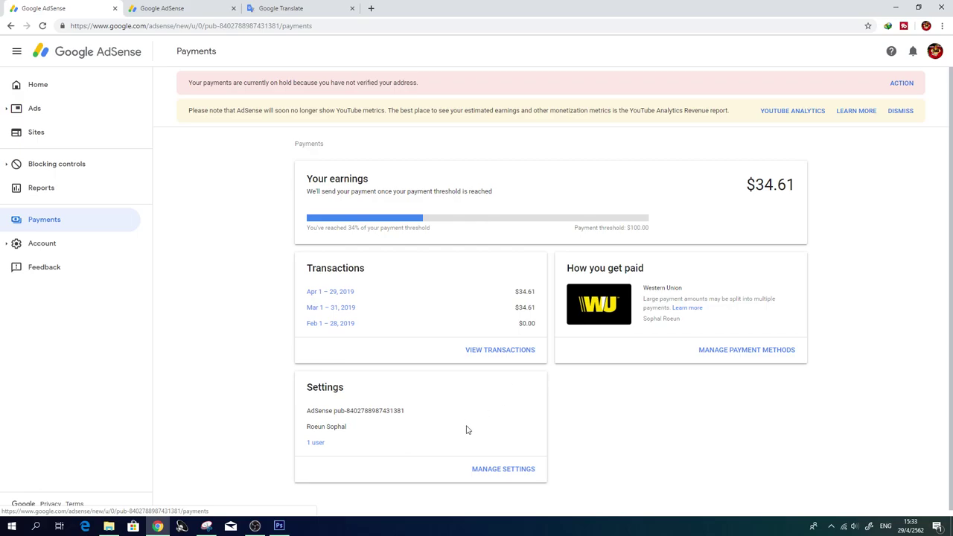
Review the detailed transactions for the last 3 months and go back to the Payments overview
{"action": "left_click", "coordinate": [504, 350]}
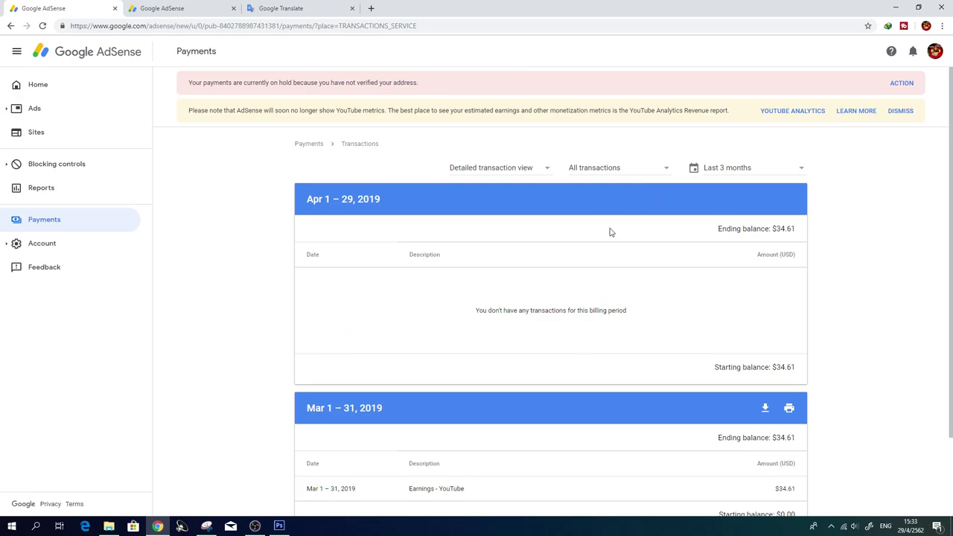
{"action": "scroll", "coordinate": [629, 236], "scroll_direction": "down", "scroll_amount": 2}
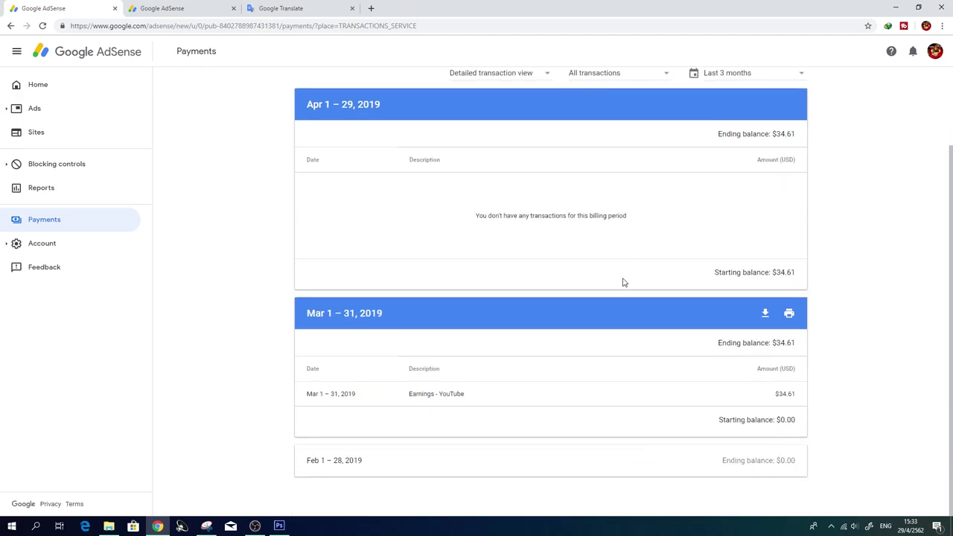
{"action": "scroll", "coordinate": [624, 283], "scroll_direction": "up", "scroll_amount": 2}
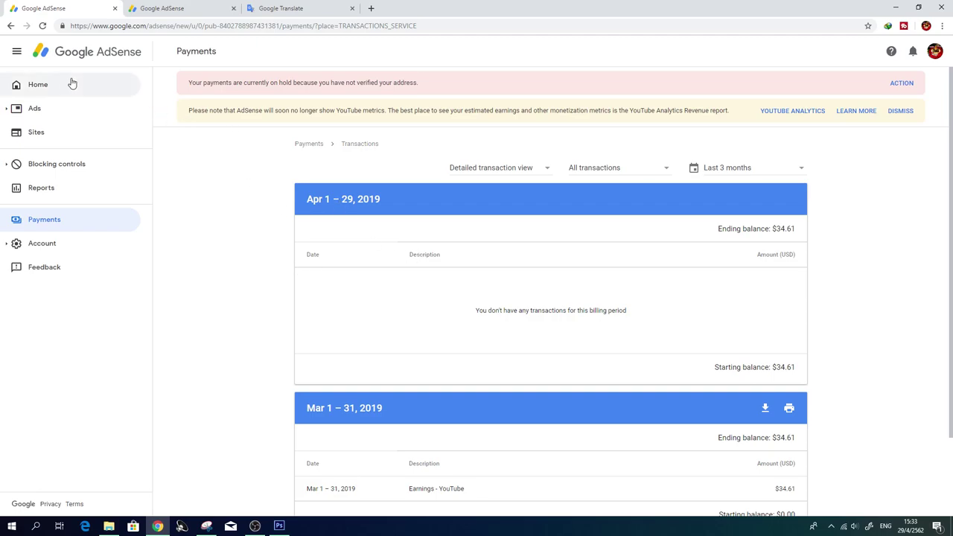
{"action": "left_click", "coordinate": [9, 26]}
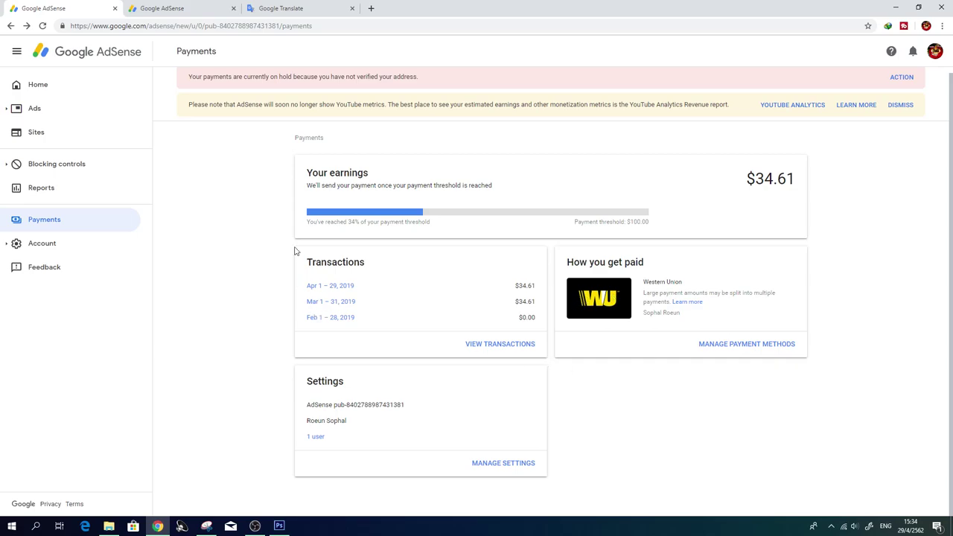
Set the display language in the AdSense personal settings to Thai, save it and look over the reloaded page
{"action": "left_click", "coordinate": [186, 8]}
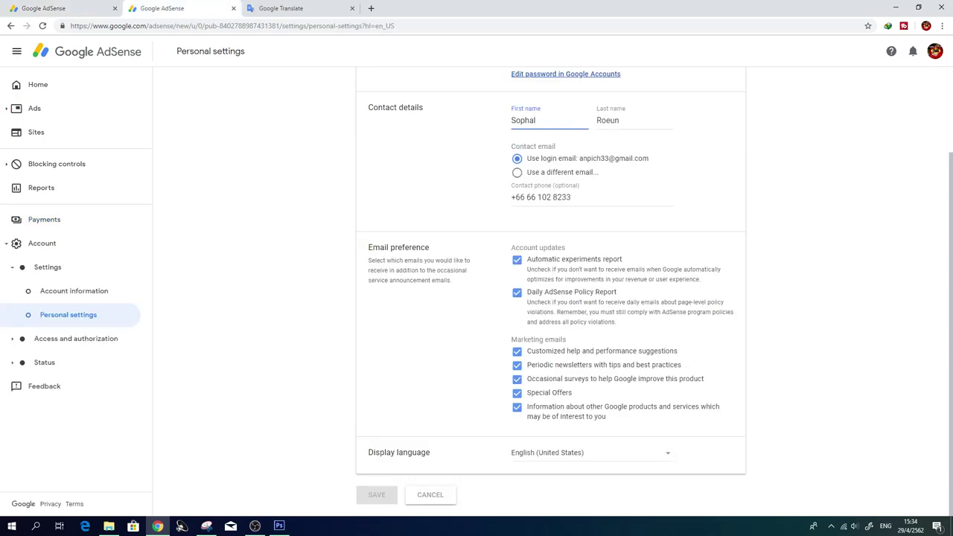
{"action": "left_click", "coordinate": [585, 459]}
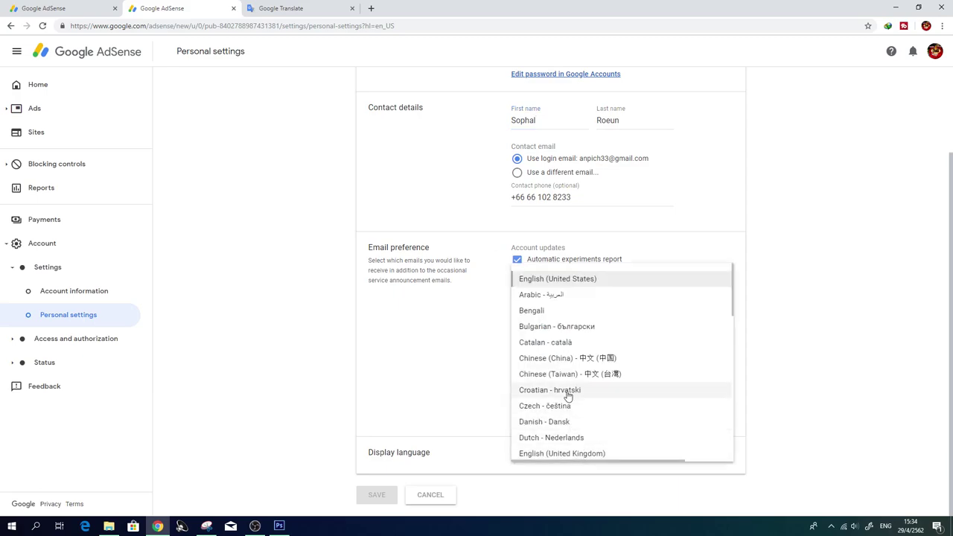
{"action": "scroll", "coordinate": [568, 358], "scroll_direction": "down", "scroll_amount": 6}
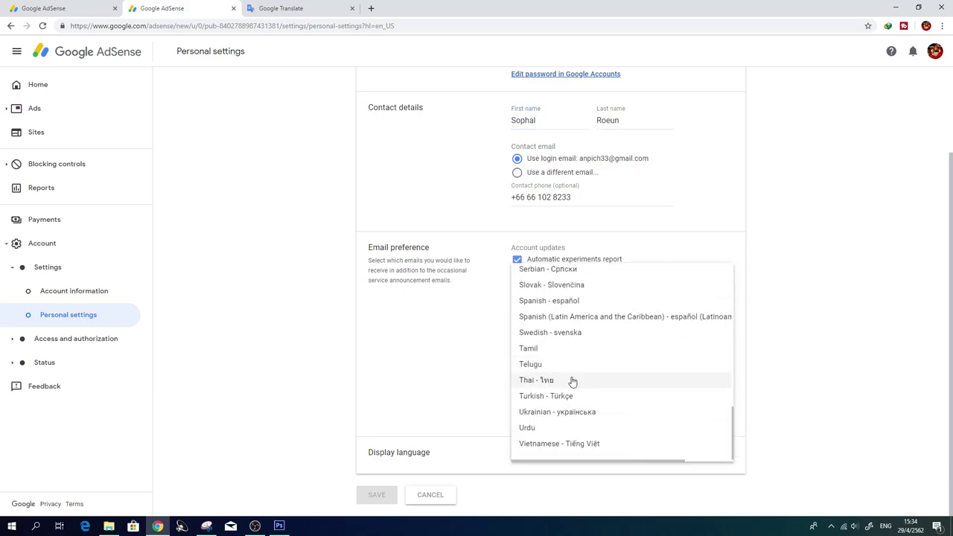
{"action": "left_click", "coordinate": [570, 381]}
{"action": "left_click", "coordinate": [377, 493]}
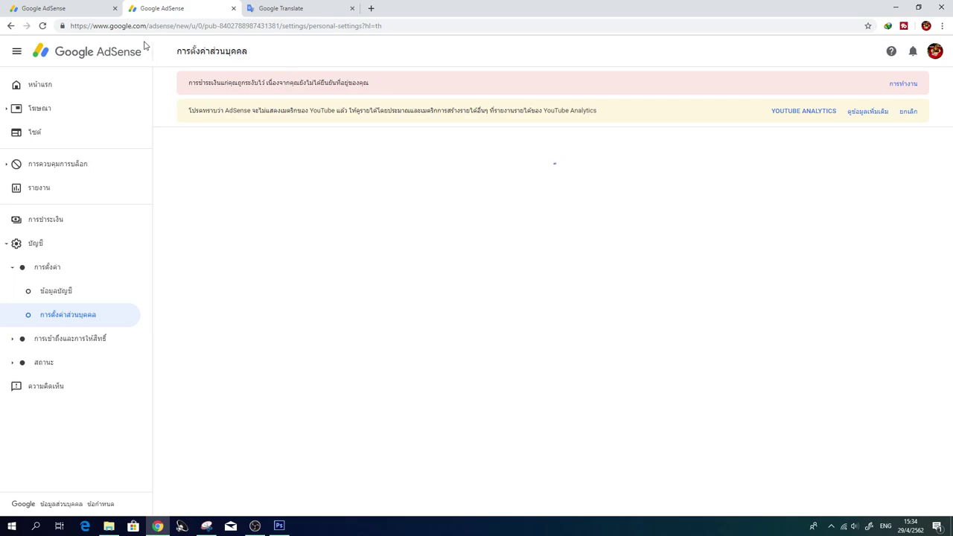
{"action": "scroll", "coordinate": [346, 249], "scroll_direction": "down", "scroll_amount": 2}
{"action": "scroll", "coordinate": [335, 249], "scroll_direction": "up", "scroll_amount": 2}
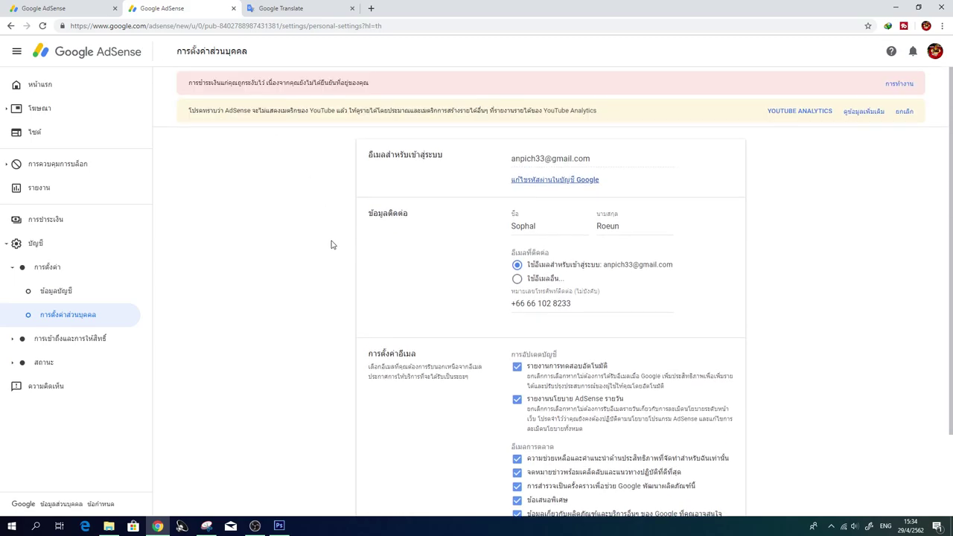
{"action": "scroll", "coordinate": [333, 244], "scroll_direction": "down", "scroll_amount": 2}
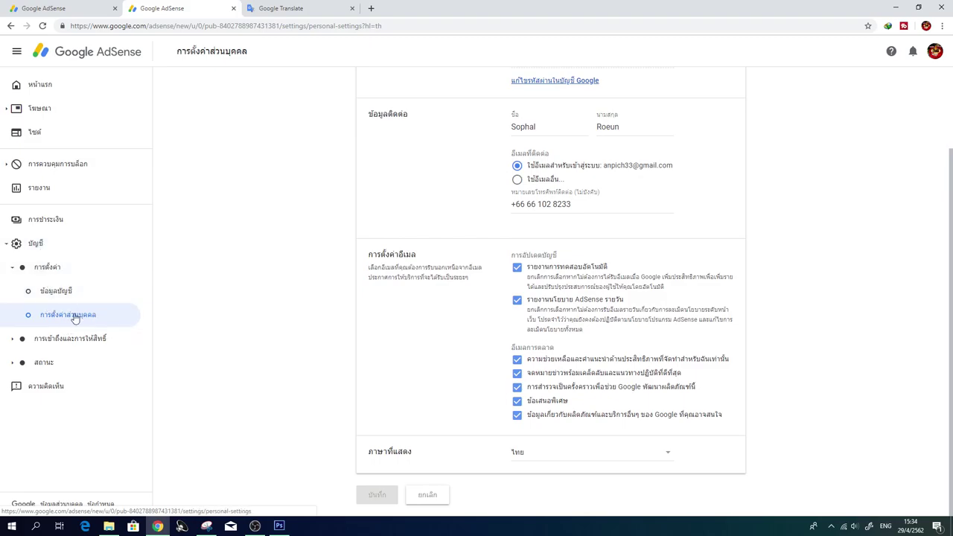
Go back to the Payments overview and reload it in the new display language
{"action": "key", "text": "ctrl+shift+Tab"}
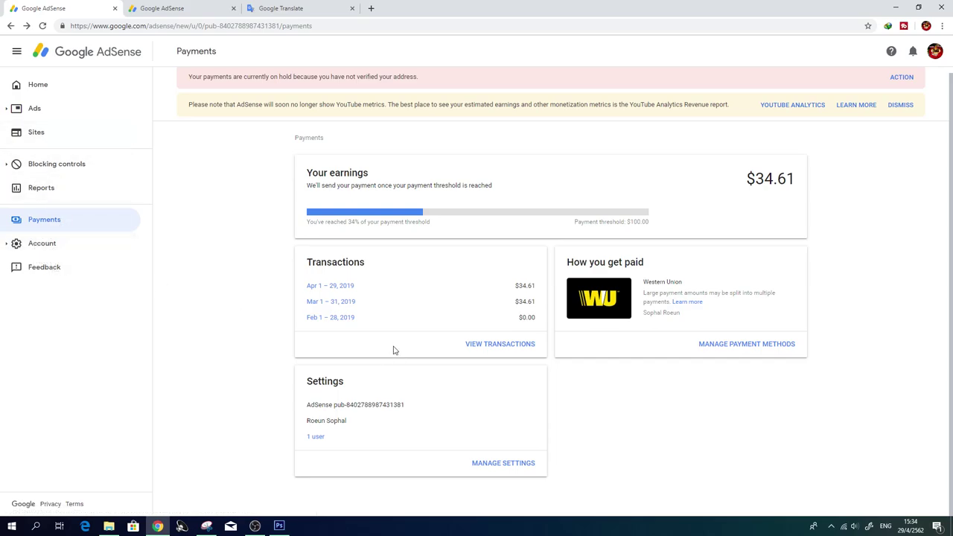
{"action": "left_click", "coordinate": [328, 29]}
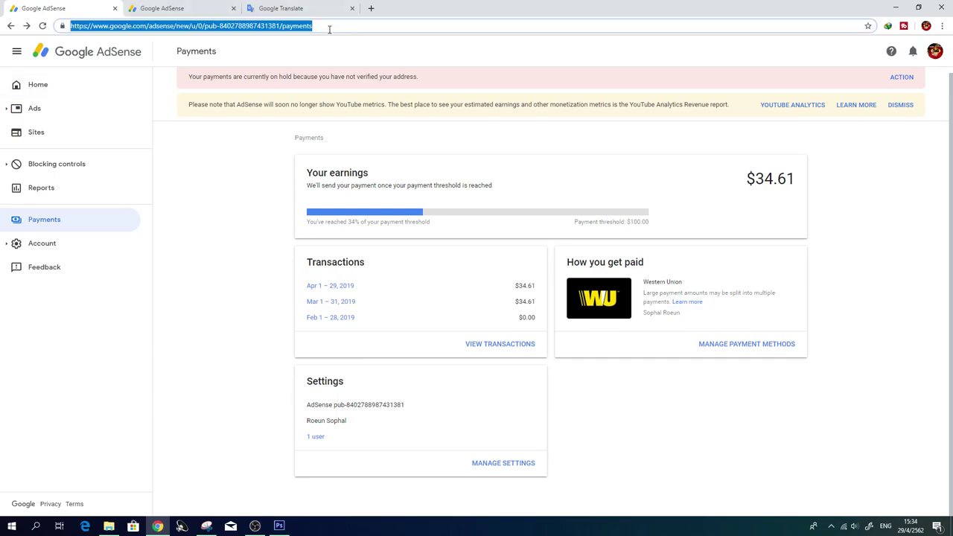
{"action": "key", "text": "Return"}
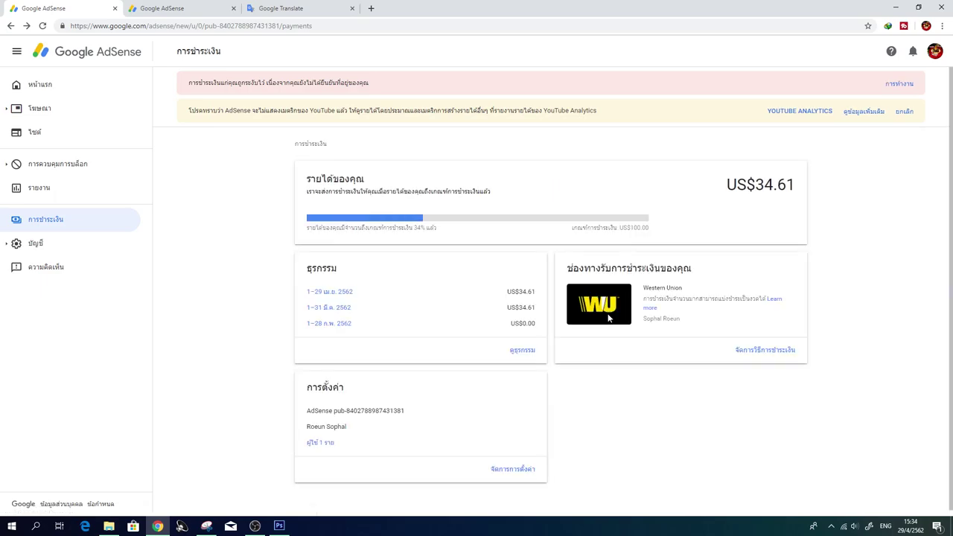
Edit the Western Union payment method, accept the government-issued ID agreement and update it
{"action": "left_click", "coordinate": [772, 351]}
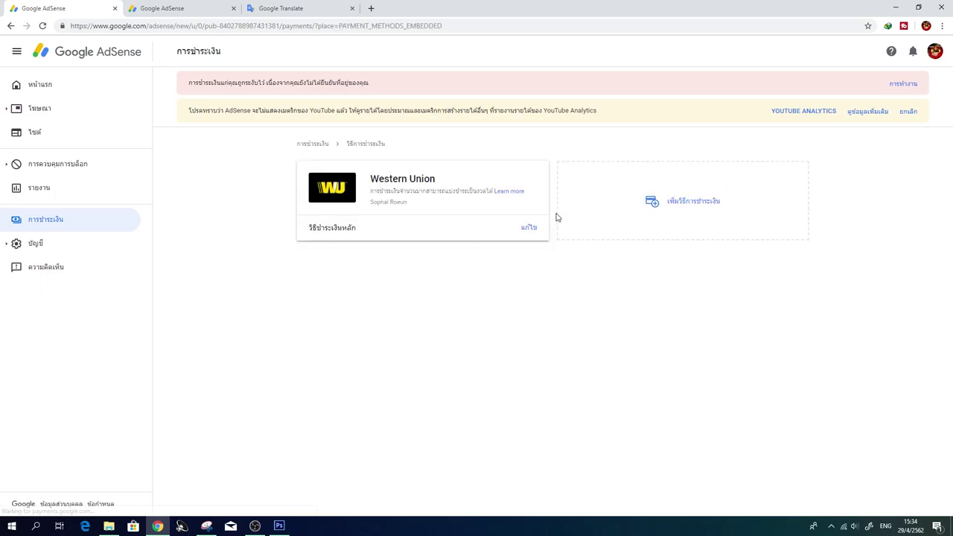
{"action": "left_click", "coordinate": [528, 229]}
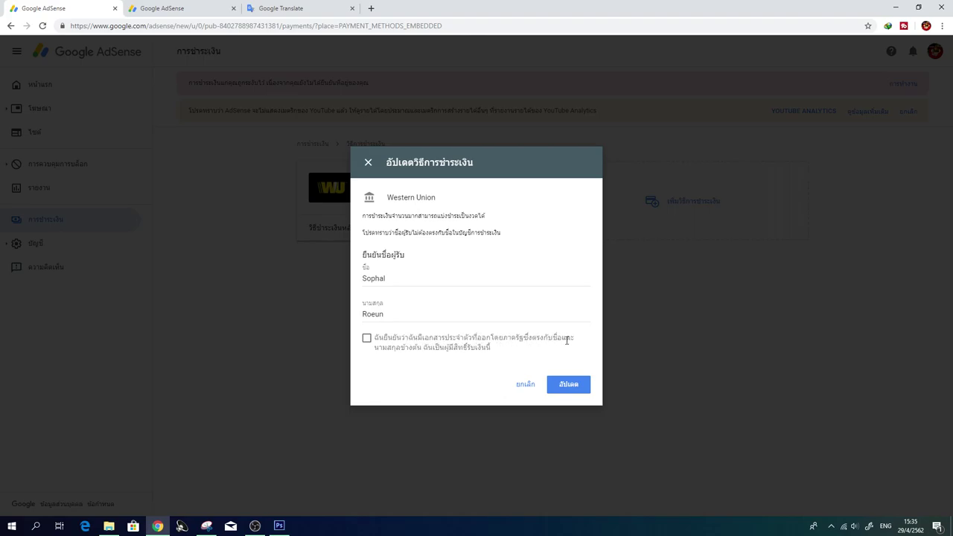
{"action": "left_click", "coordinate": [366, 338]}
{"action": "left_click", "coordinate": [569, 384]}
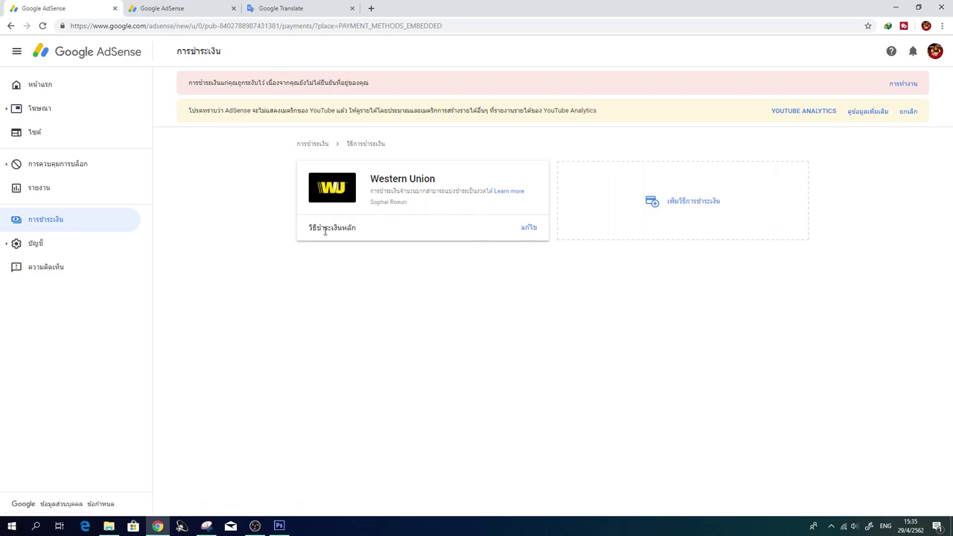
View the Western Union Quick Cash help article, close it and return to the Payments overview
{"action": "left_click", "coordinate": [504, 192]}
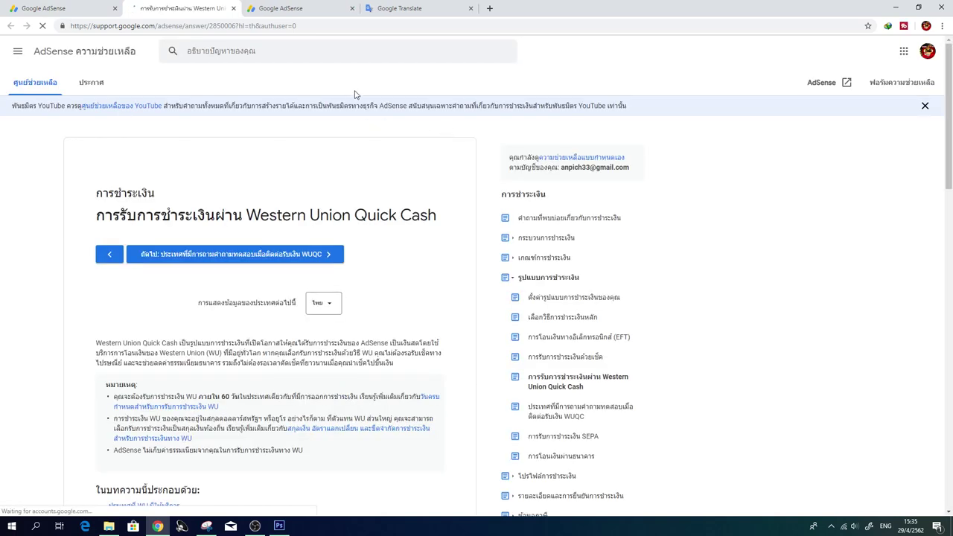
{"action": "left_click", "coordinate": [233, 8]}
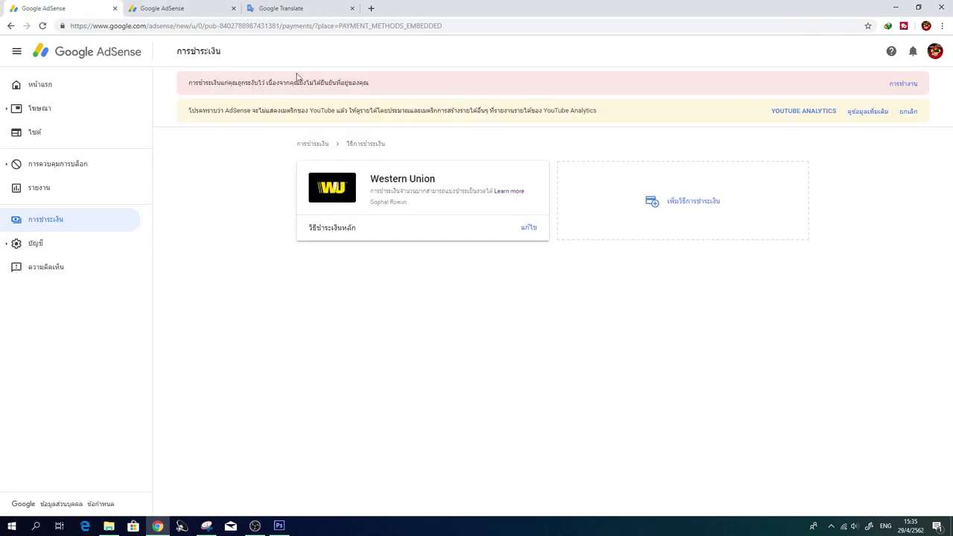
{"action": "left_click", "coordinate": [48, 226]}
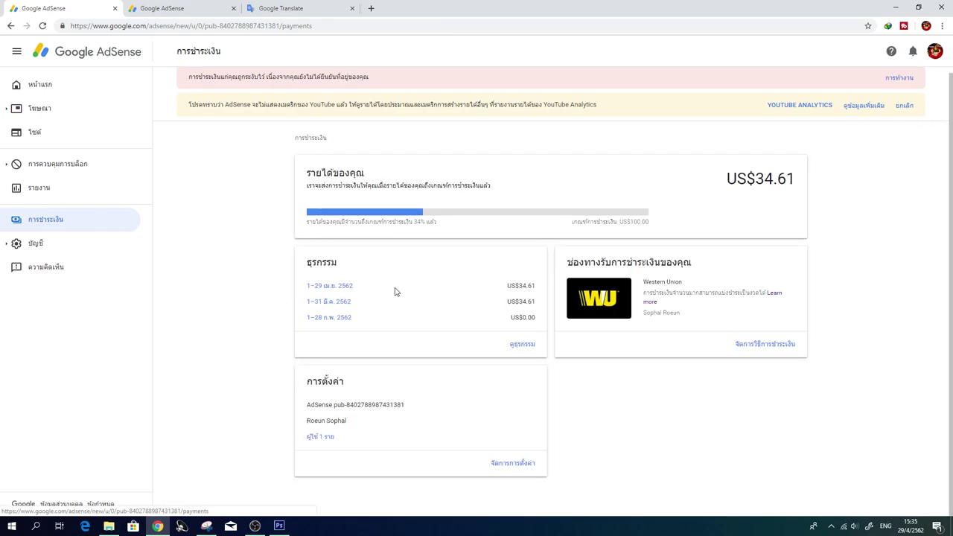
Examine the payment account, payments profile and payment users in the payment settings, and go back to the Payments overview
{"action": "left_click", "coordinate": [515, 470]}
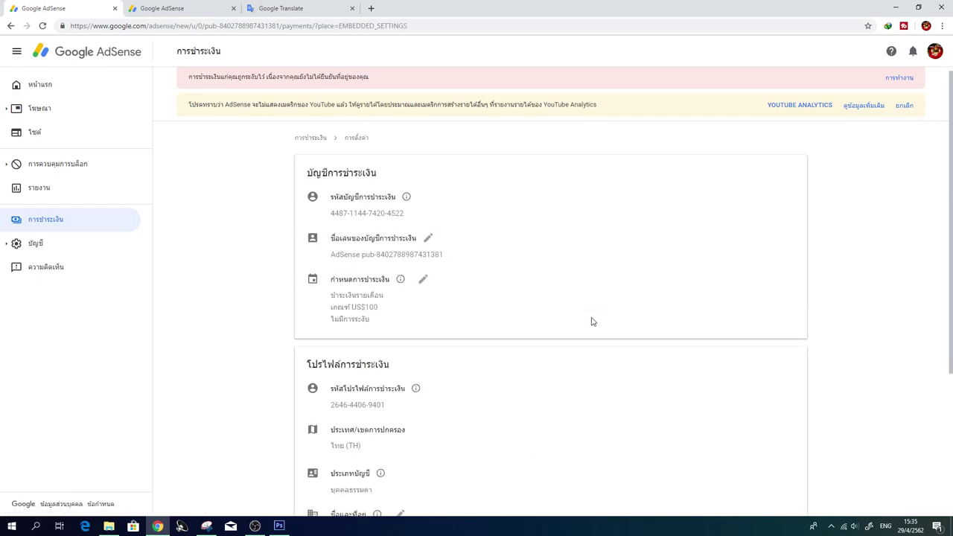
{"action": "scroll", "coordinate": [591, 319], "scroll_direction": "down", "scroll_amount": 2}
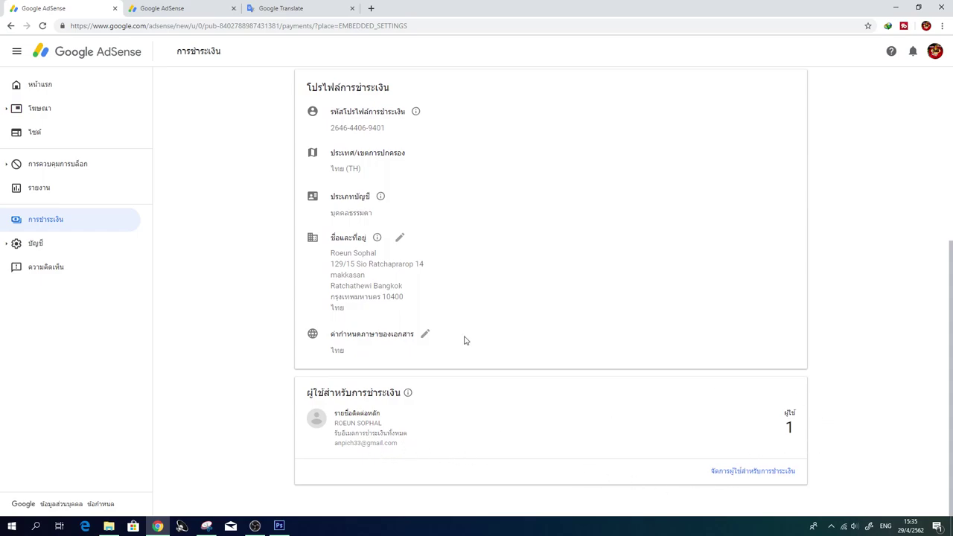
{"action": "scroll", "coordinate": [465, 339], "scroll_direction": "up", "scroll_amount": 2}
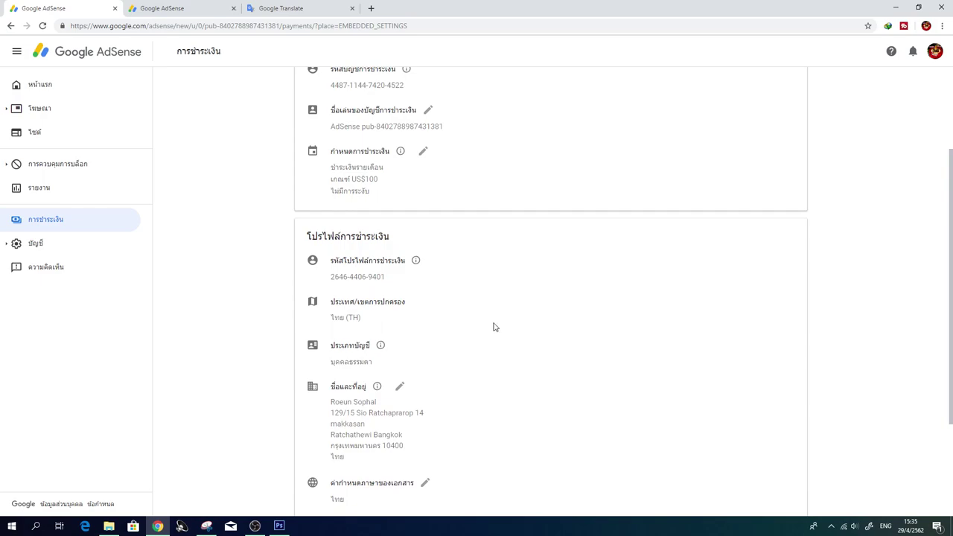
{"action": "scroll", "coordinate": [494, 325], "scroll_direction": "down", "scroll_amount": 1}
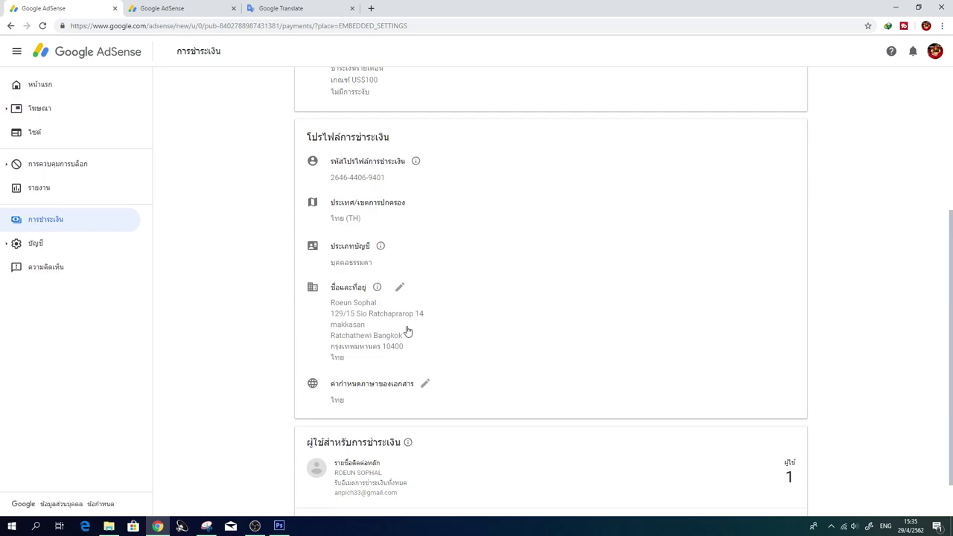
{"action": "scroll", "coordinate": [466, 329], "scroll_direction": "up", "scroll_amount": 3}
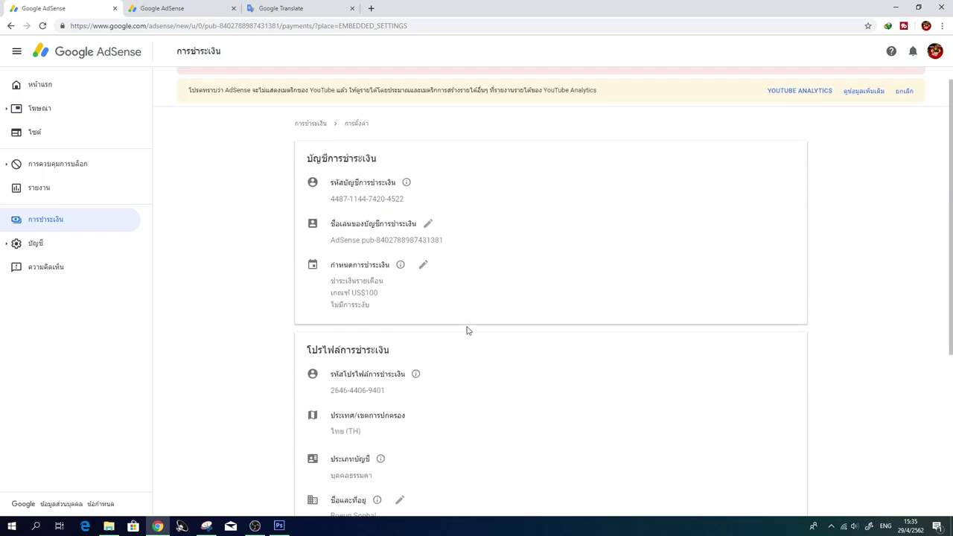
{"action": "left_click", "coordinate": [9, 26]}
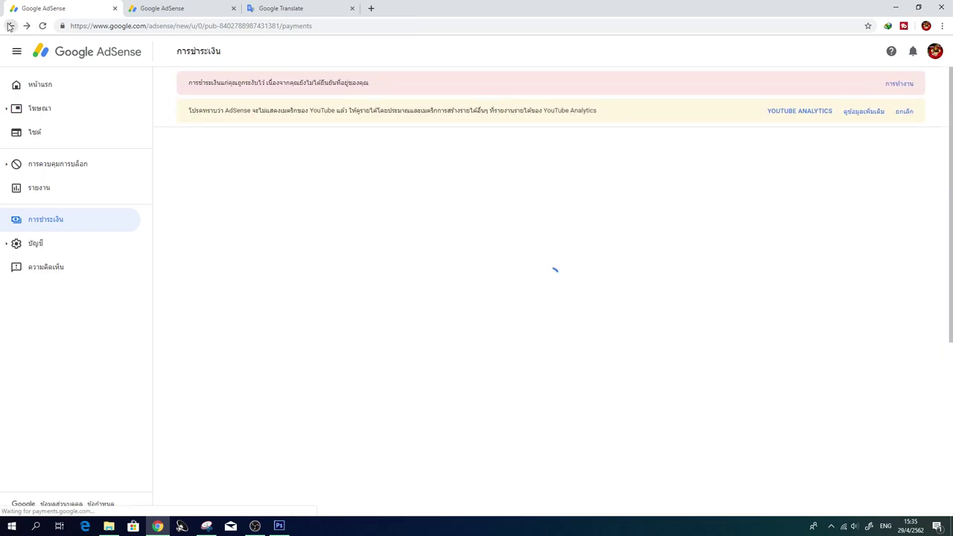